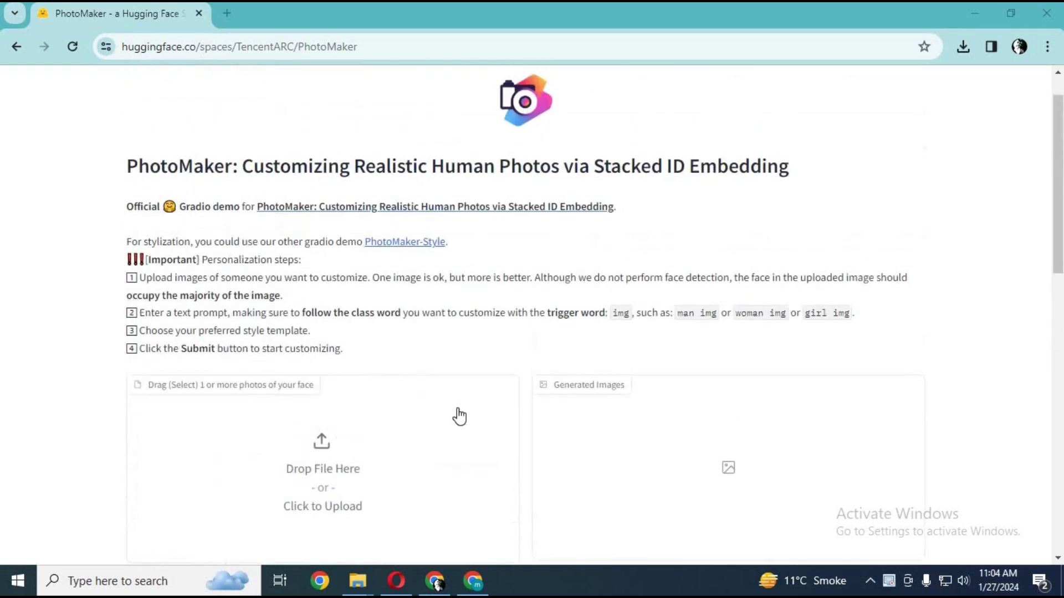
# Upload a face photo and enter the prompt 'a girl img in yellow party dress'
pyautogui.scroll(-4, 459, 419)
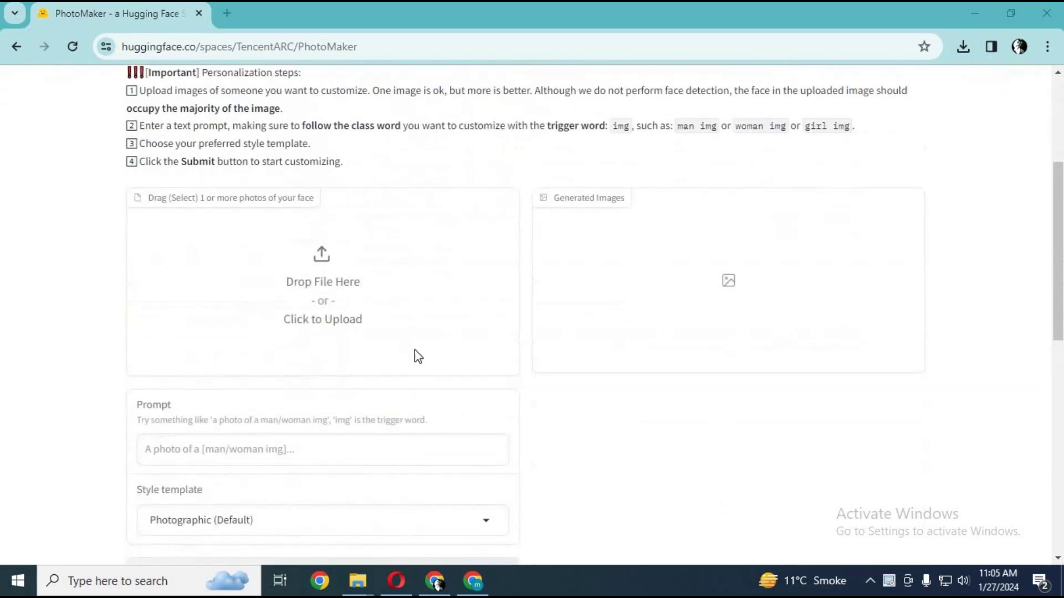
pyautogui.click(248, 291)
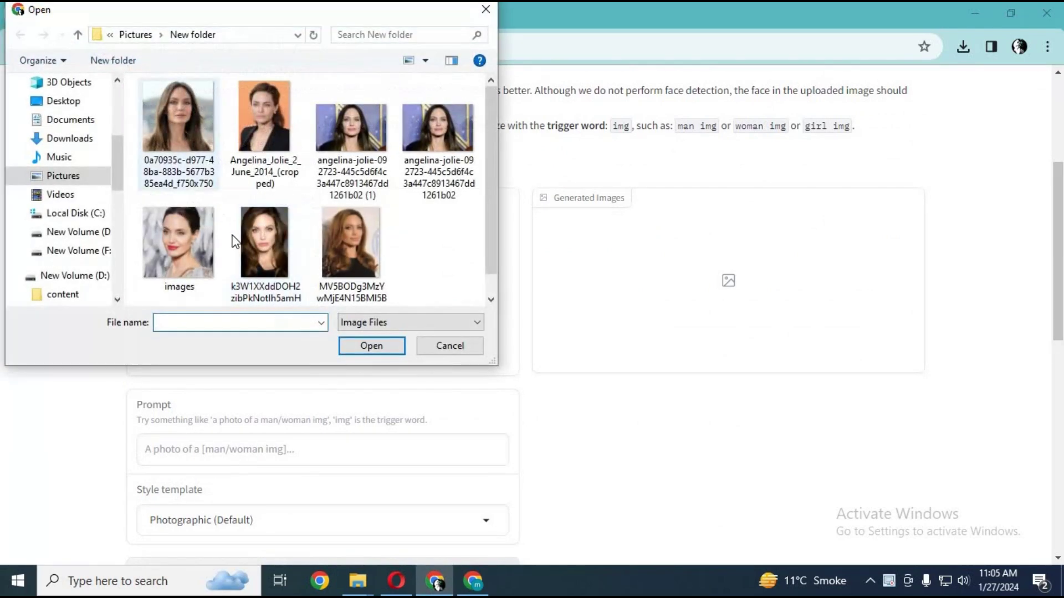
pyautogui.doubleClick(237, 256)
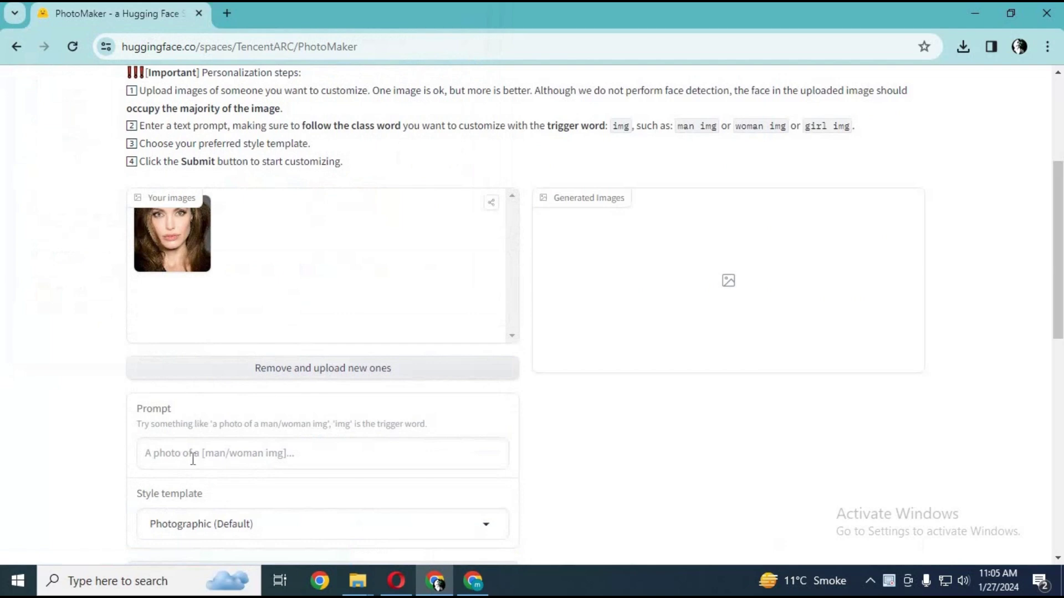
pyautogui.click(194, 460)
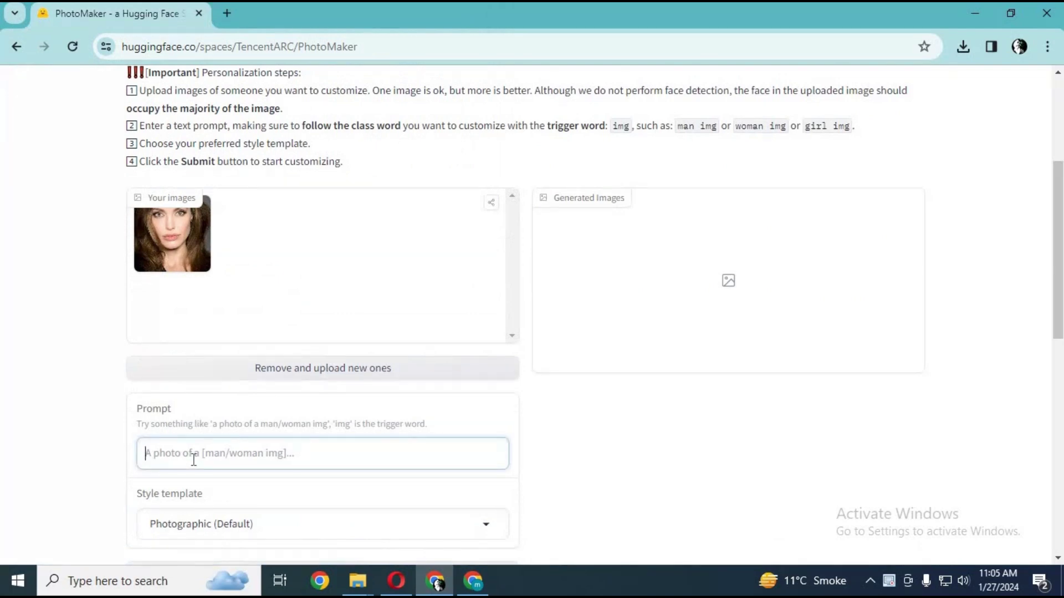
pyautogui.write('a girl i')
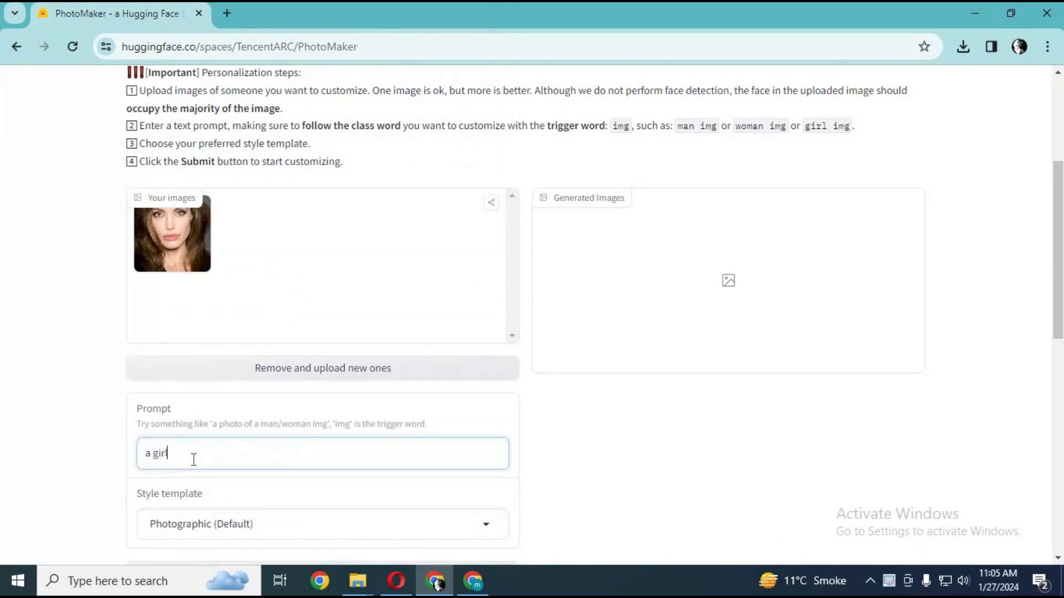
pyautogui.write('mg in yellow party dress')
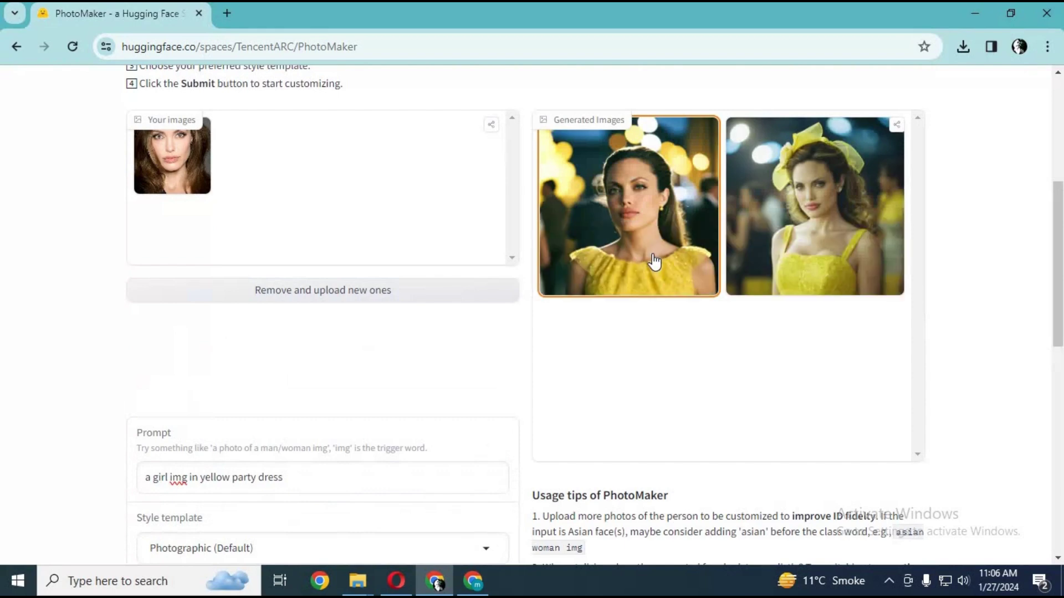
# Compare the two generated portraits, then remove the uploaded face photo
pyautogui.click(786, 197)
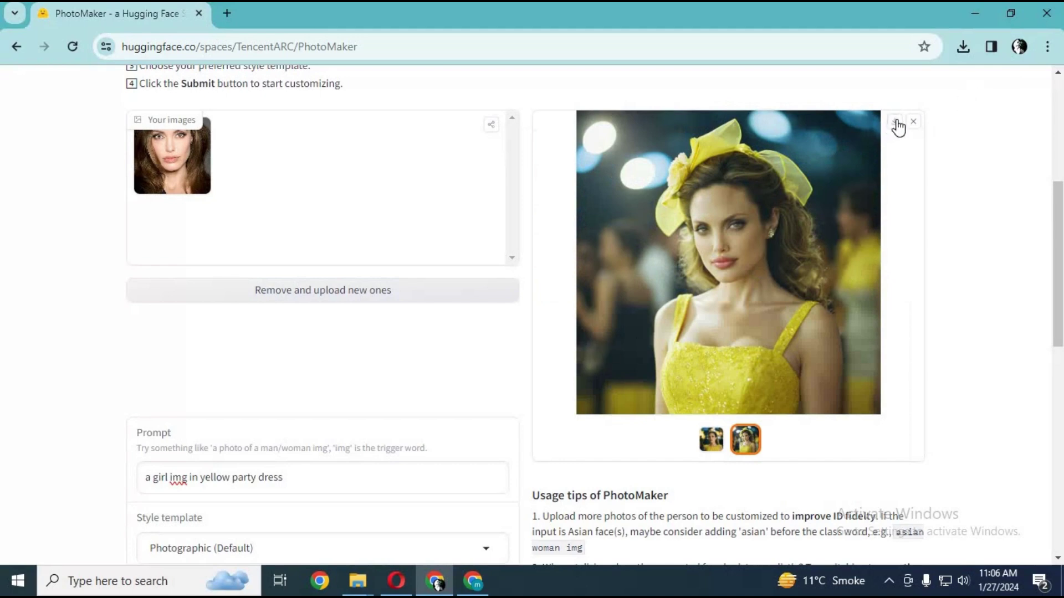
pyautogui.click(712, 443)
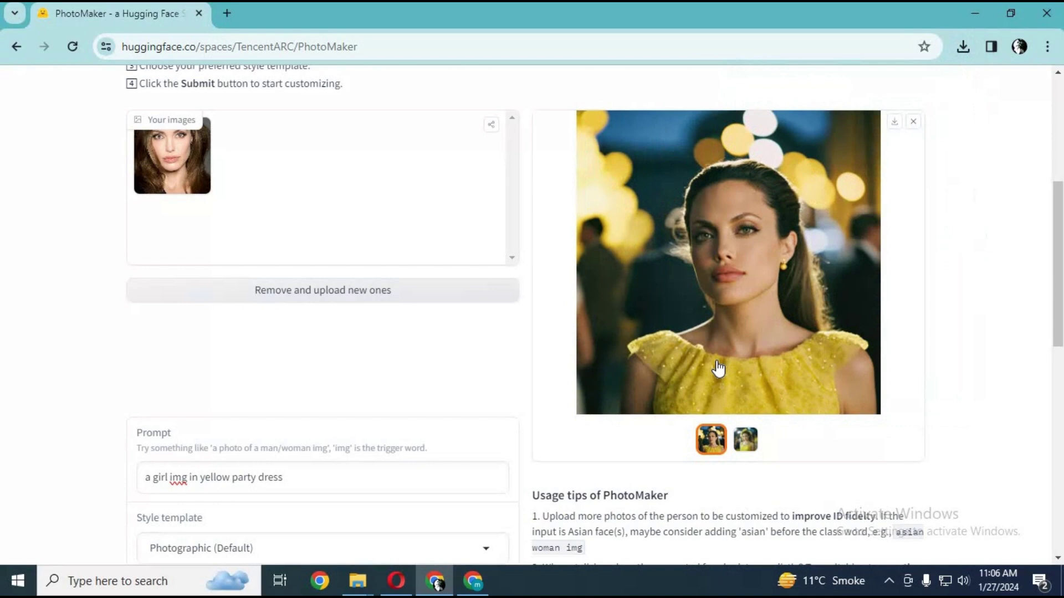
pyautogui.click(309, 291)
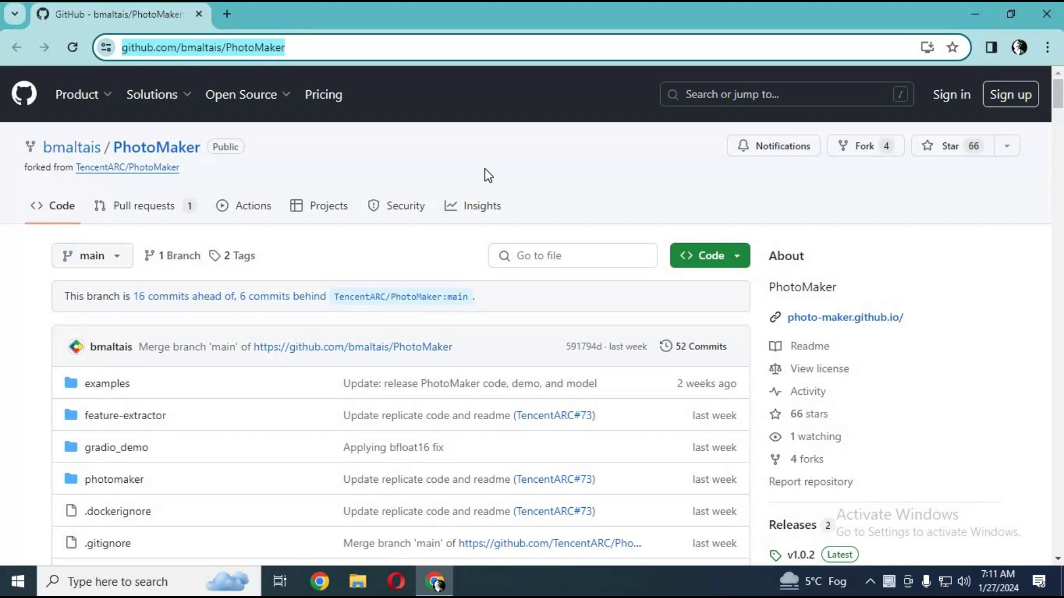
# Scroll the README to the Windows installation section and highlight the 'Install Python 3.10' line
pyautogui.scroll(-10, 486, 175)
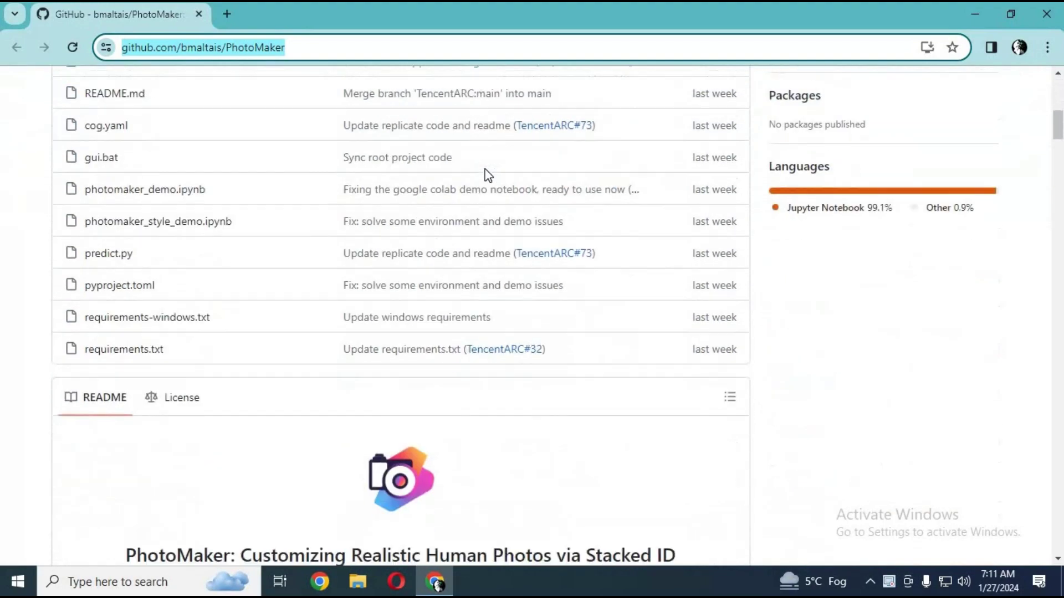
pyautogui.scroll(-13, 483, 168)
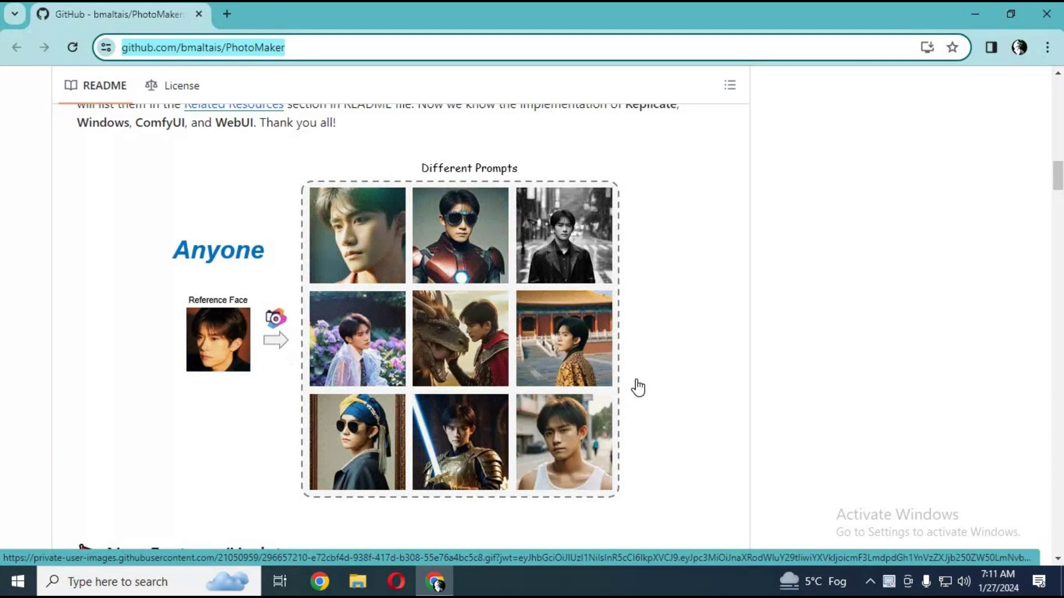
pyautogui.scroll(-10, 637, 388)
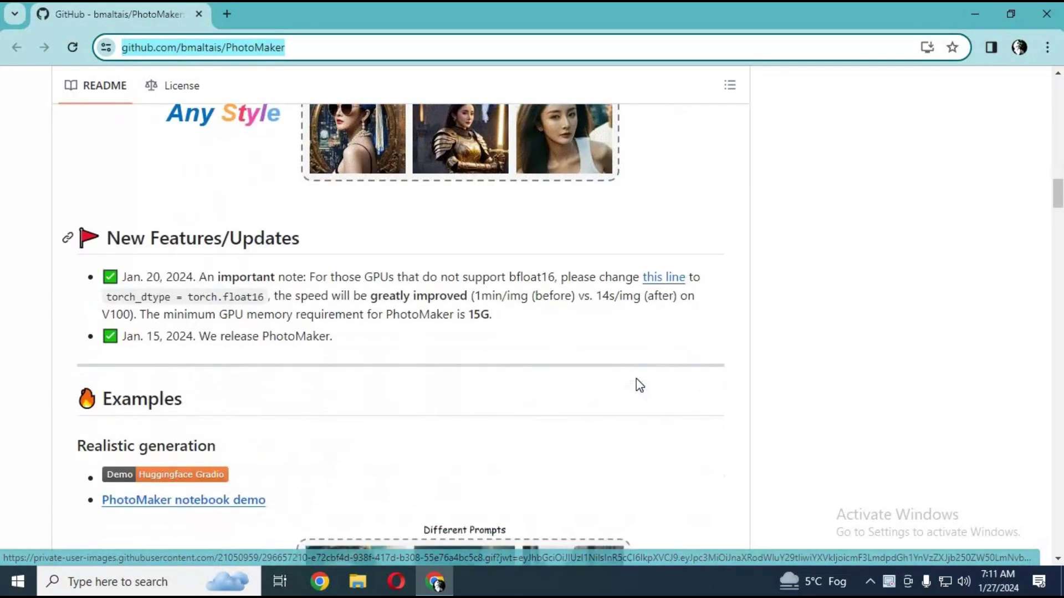
pyautogui.scroll(-15, 638, 384)
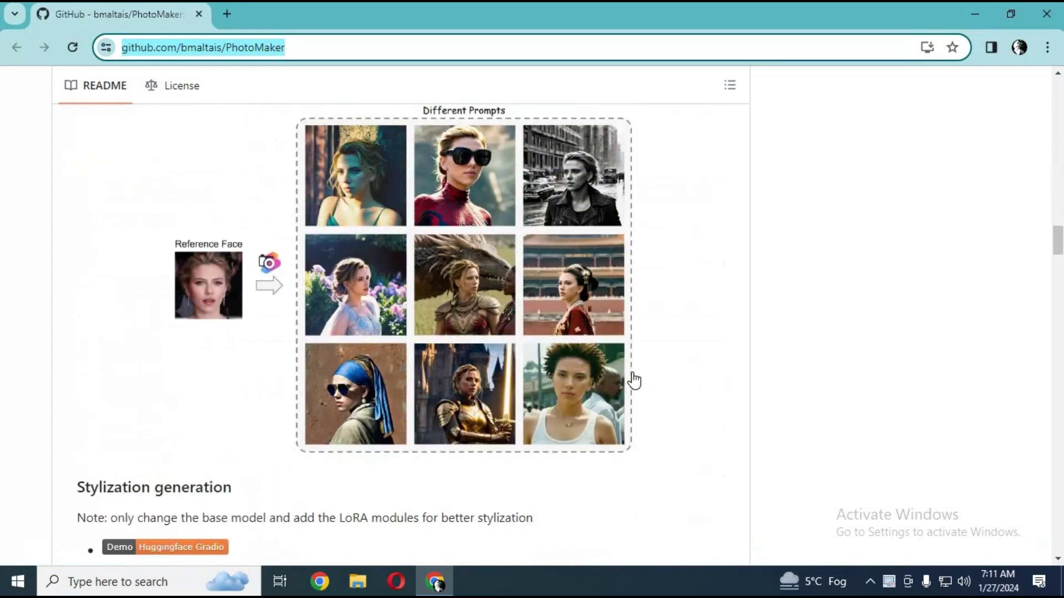
pyautogui.scroll(-2, 633, 380)
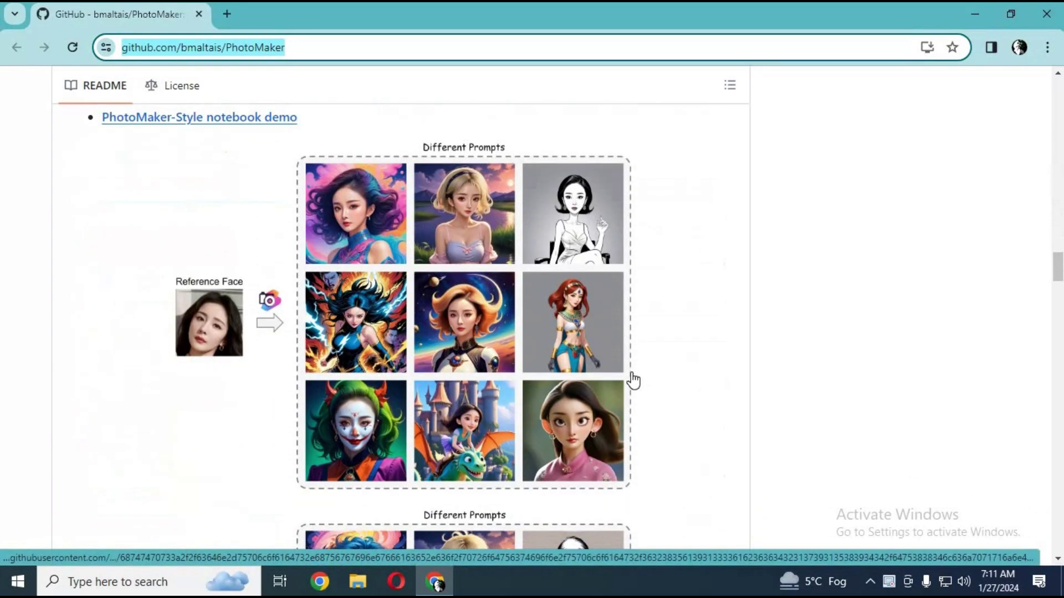
pyautogui.scroll(-6, 633, 380)
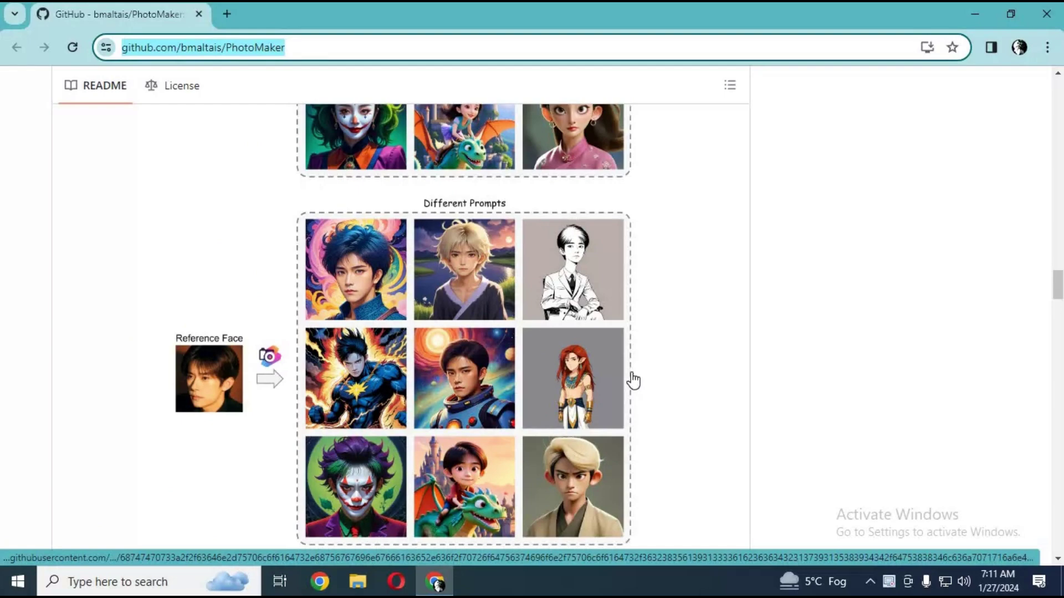
pyautogui.scroll(-6, 633, 380)
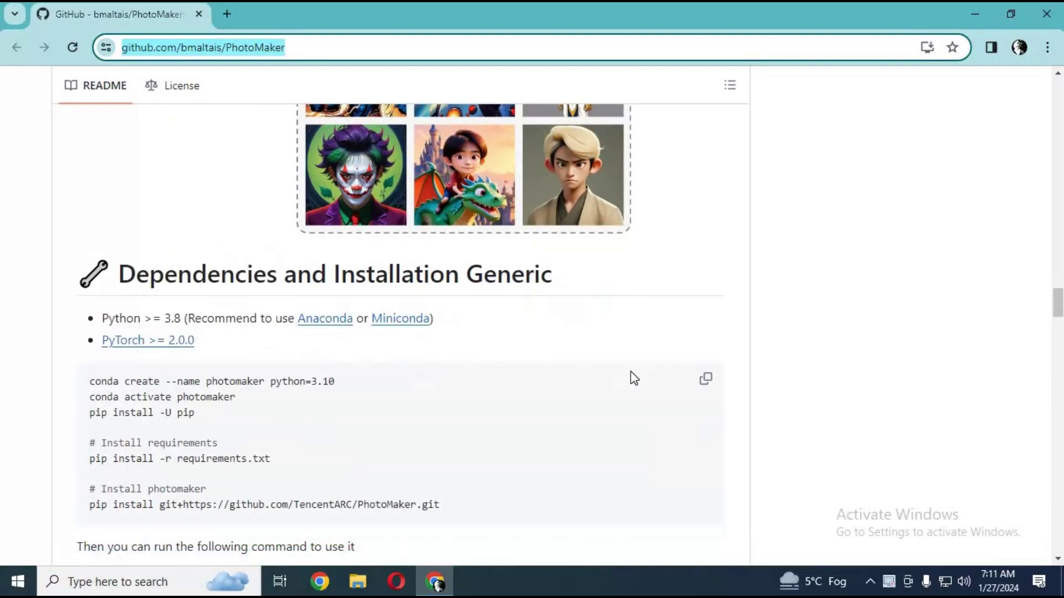
pyautogui.scroll(-7, 633, 378)
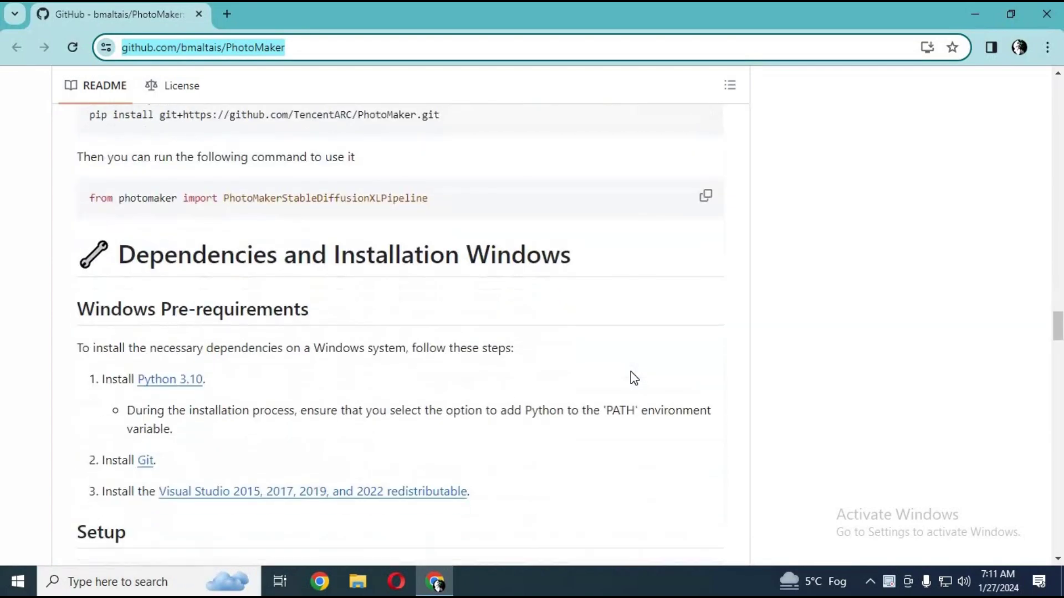
pyautogui.scroll(-6, 633, 378)
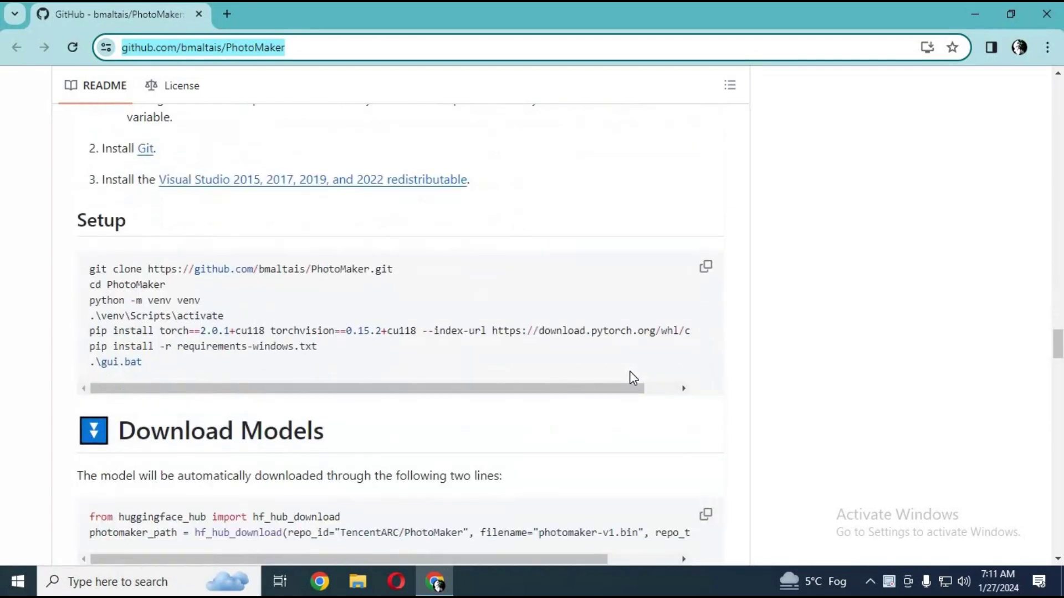
pyautogui.scroll(4, 633, 379)
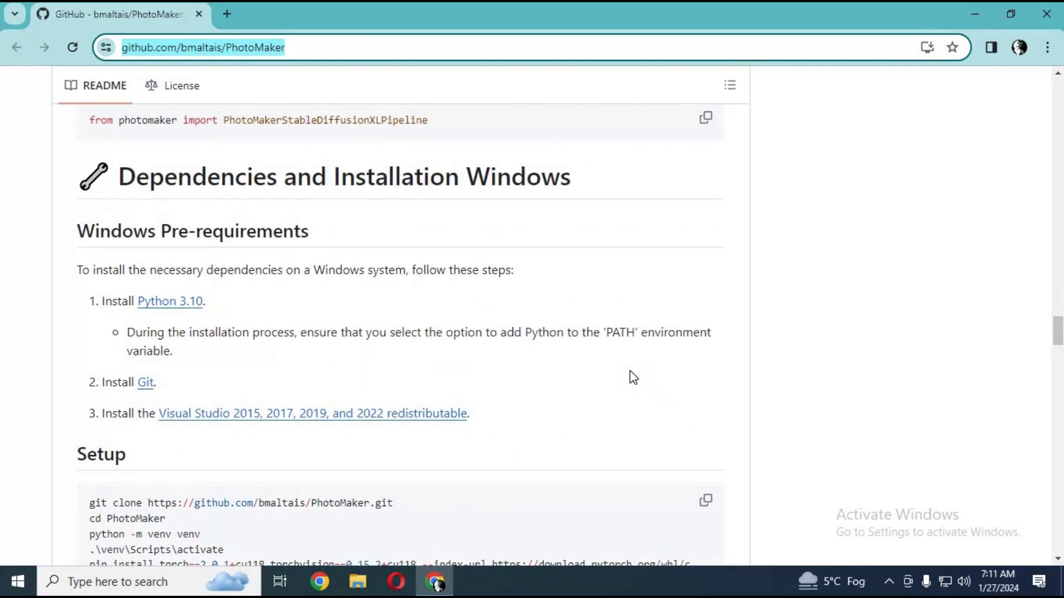
pyautogui.scroll(-3, 633, 379)
pyautogui.scroll(2, 499, 311)
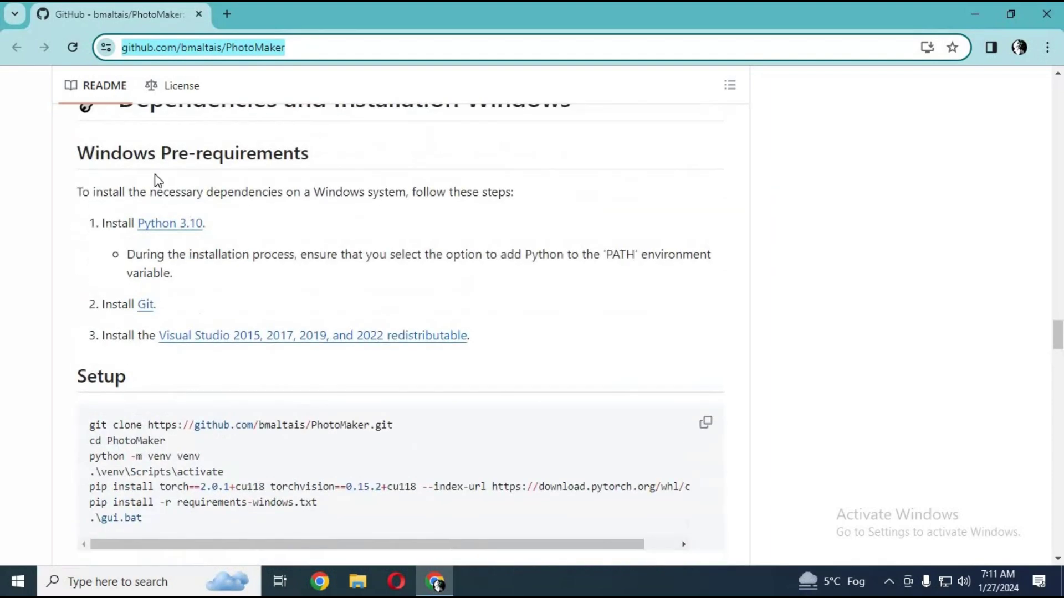
pyautogui.moveTo(206, 223); pyautogui.dragTo(117, 224)
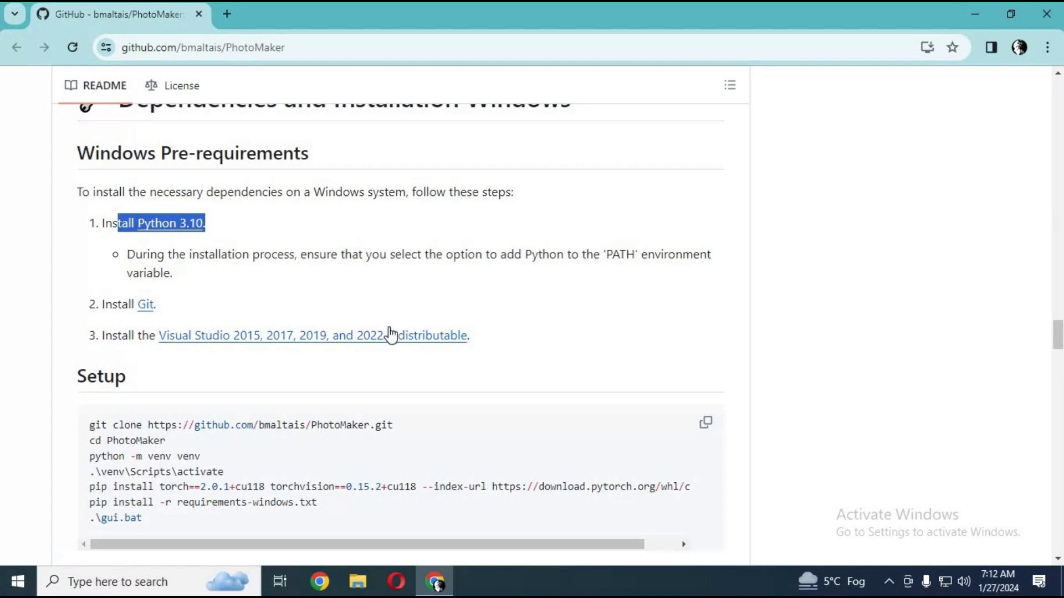
pyautogui.scroll(-1, 390, 334)
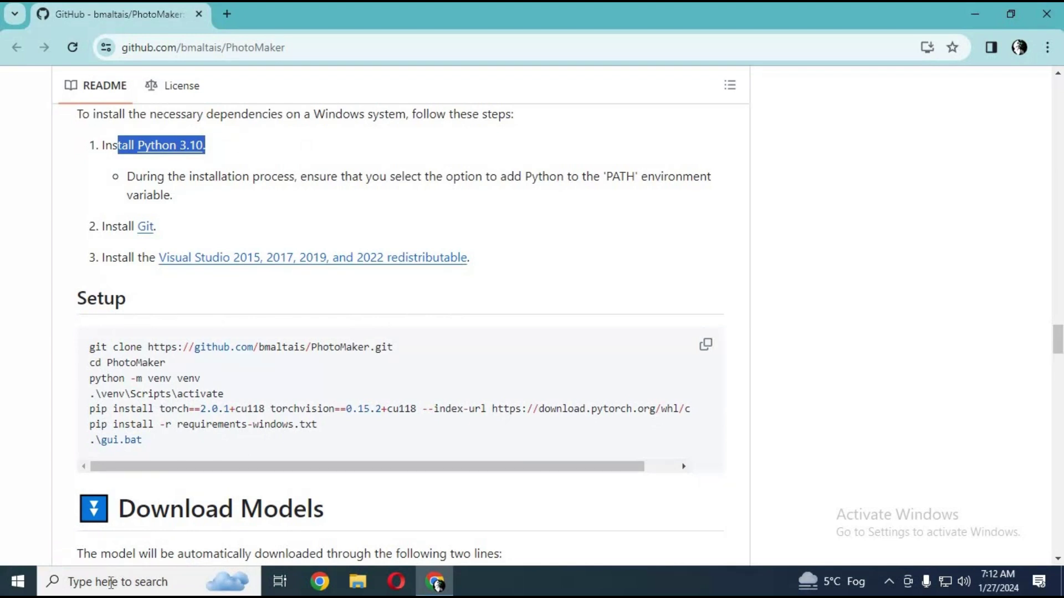
# Launch Anaconda Prompt as administrator and arrange it beside the README's Setup commands
pyautogui.click(139, 586)
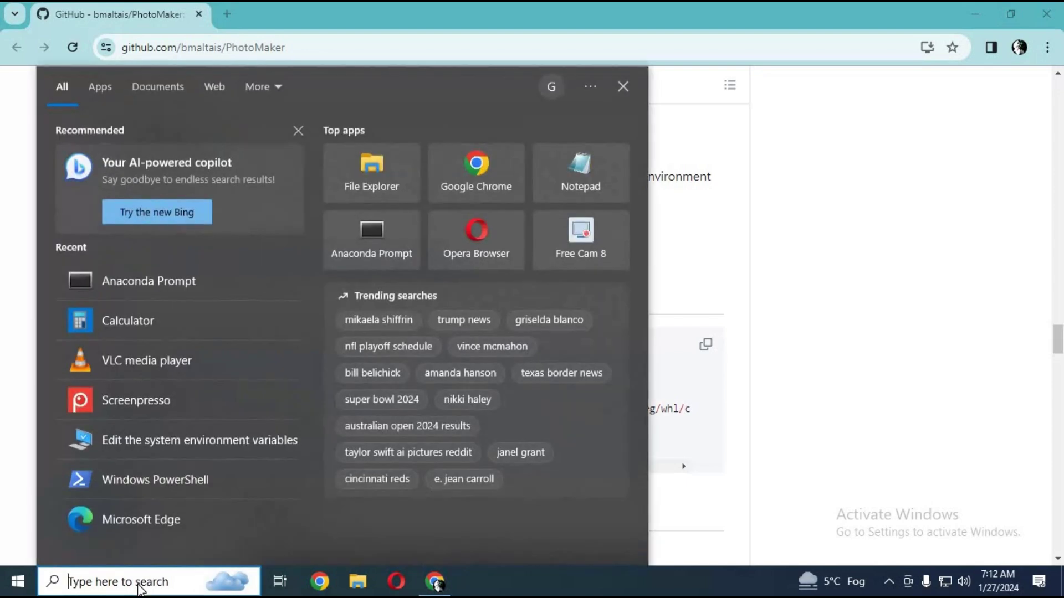
pyautogui.write('a')
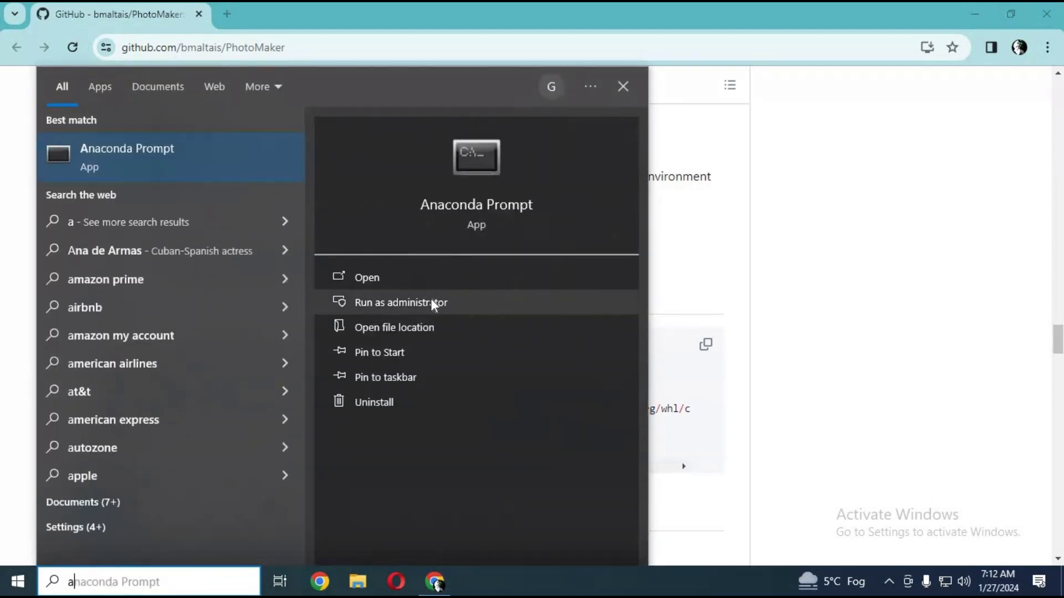
pyautogui.click(431, 298)
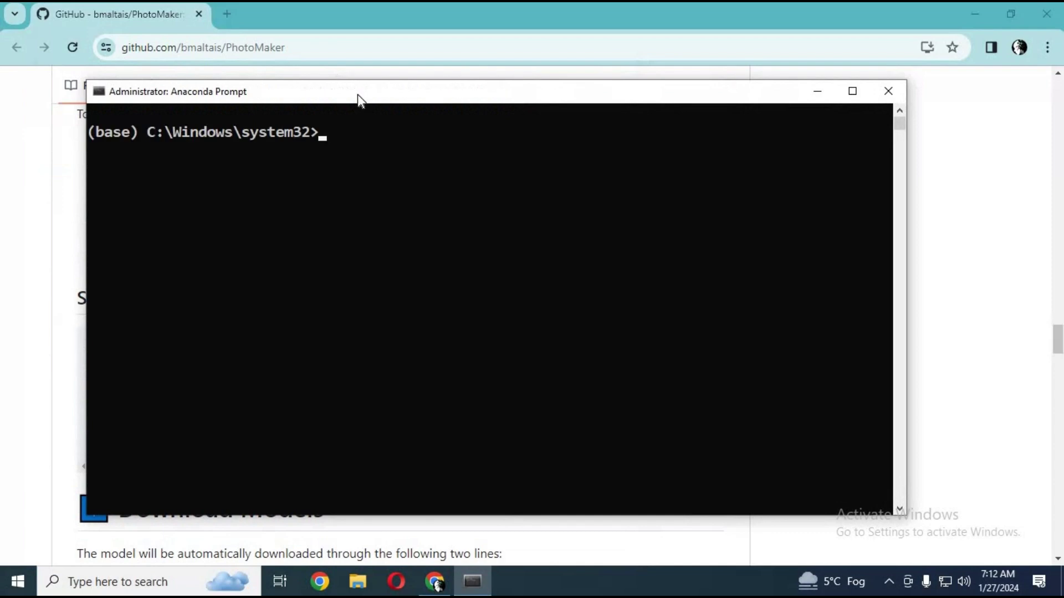
pyautogui.moveTo(320, 94); pyautogui.dragTo(482, 48)
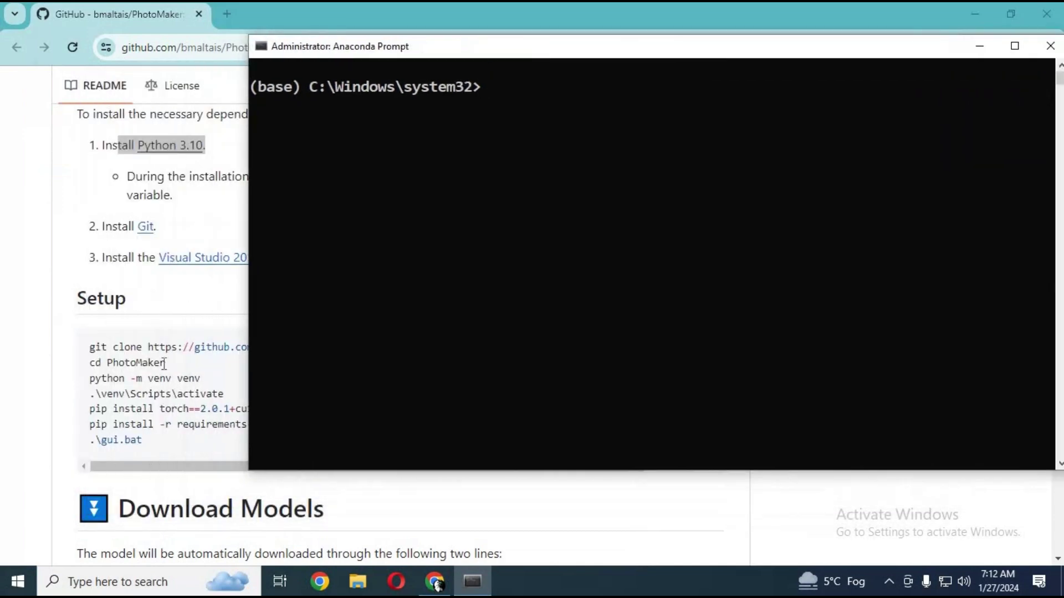
pyautogui.click(139, 382)
pyautogui.click(216, 384)
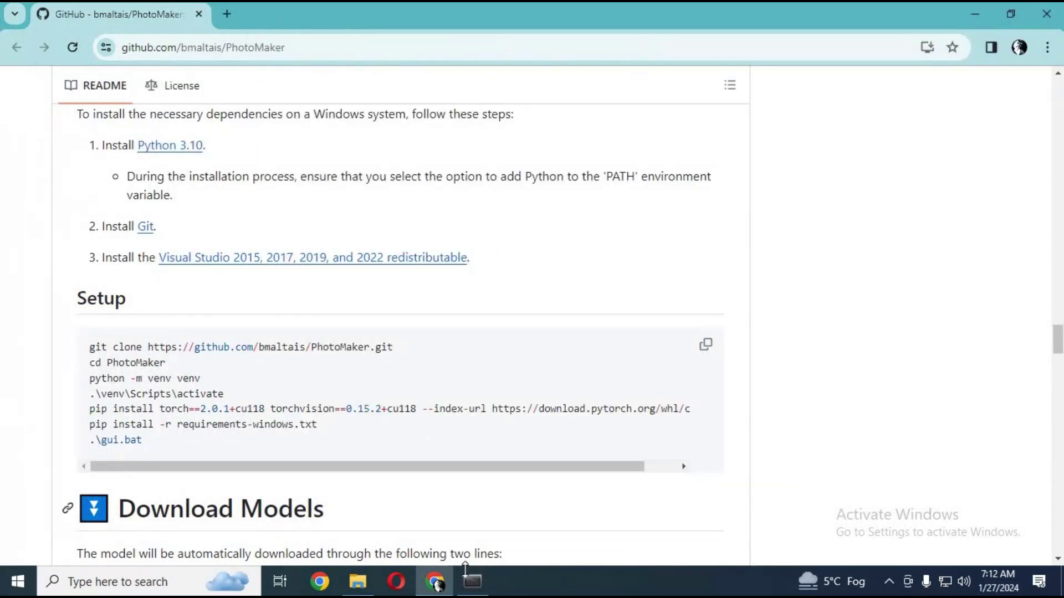
pyautogui.click(474, 588)
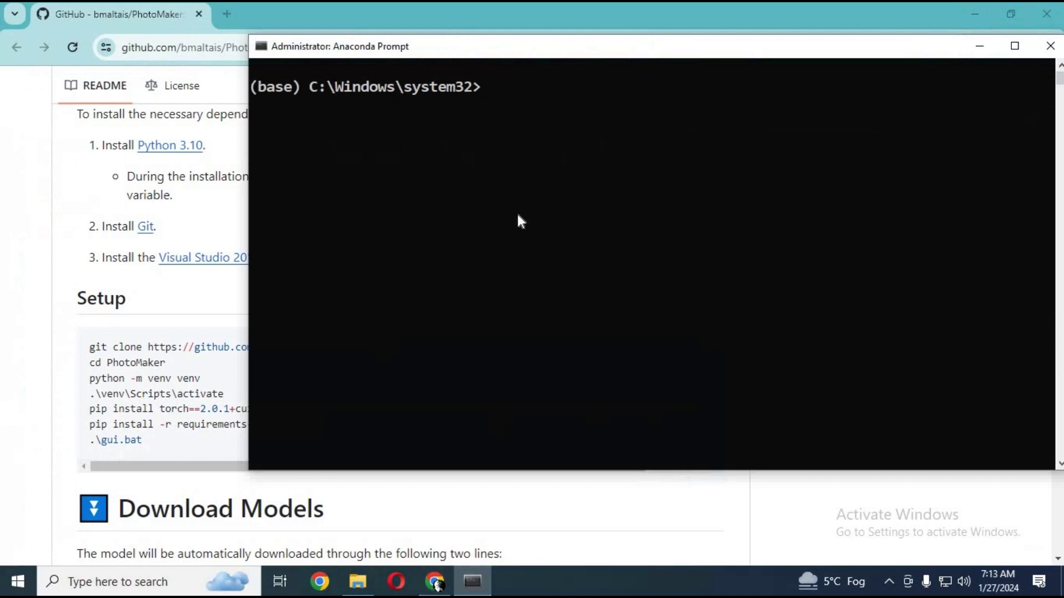
pyautogui.click(215, 348)
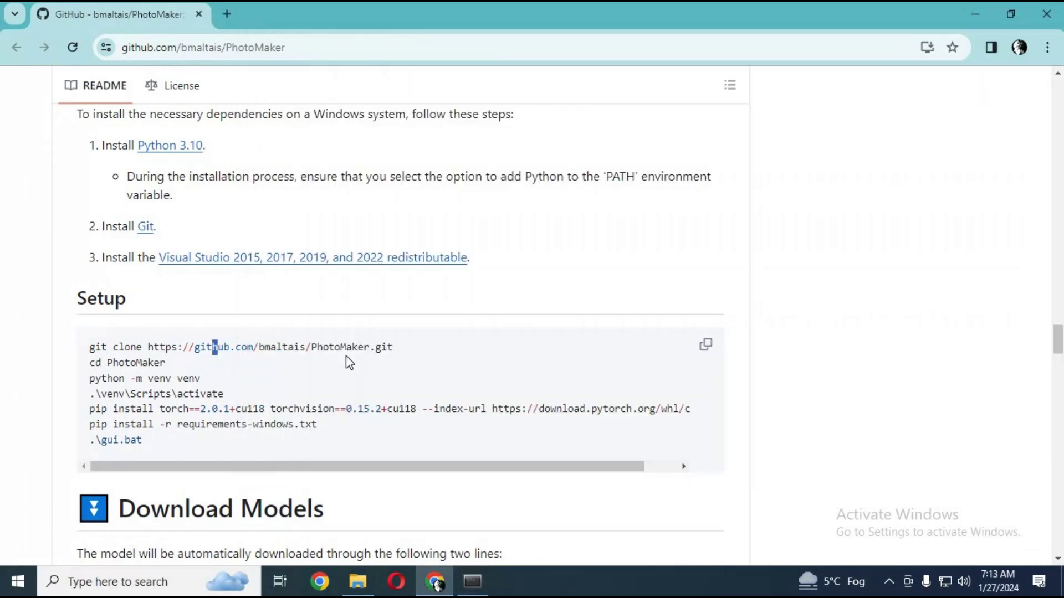
# Switch the console to the D: drive and start a cd command
pyautogui.click(472, 582)
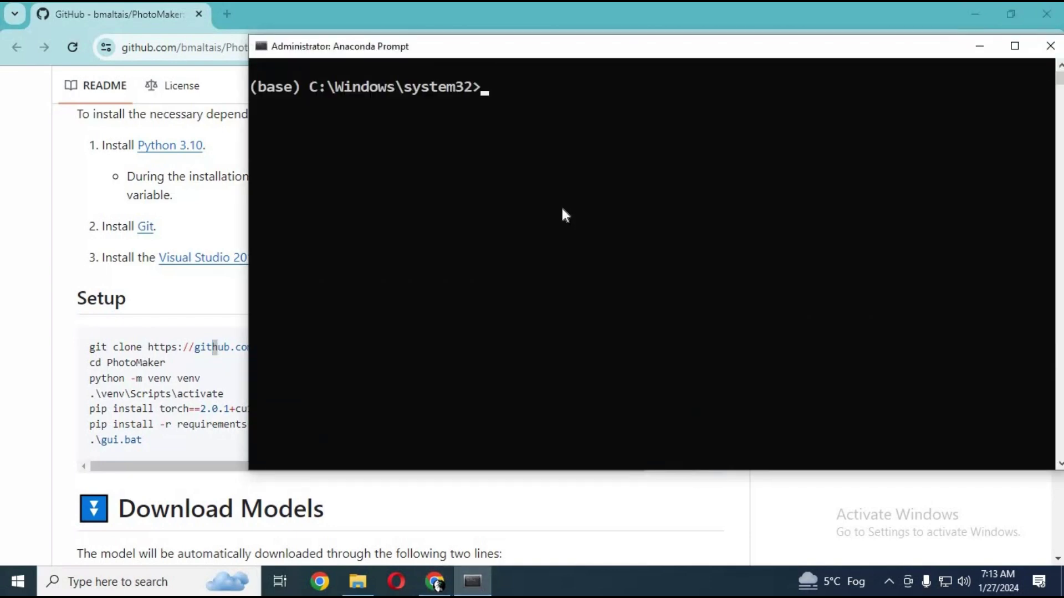
pyautogui.write('d:,')
pyautogui.press('Return')
pyautogui.write('cd')
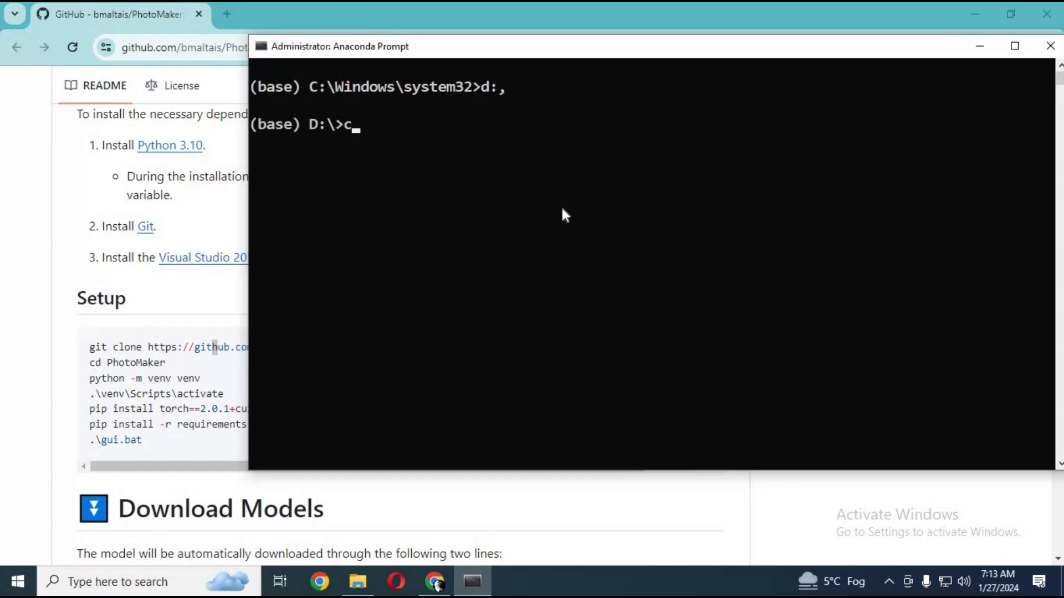
# Copy the D:\photomaker folder path from File Explorer's address bar
pyautogui.click(359, 582)
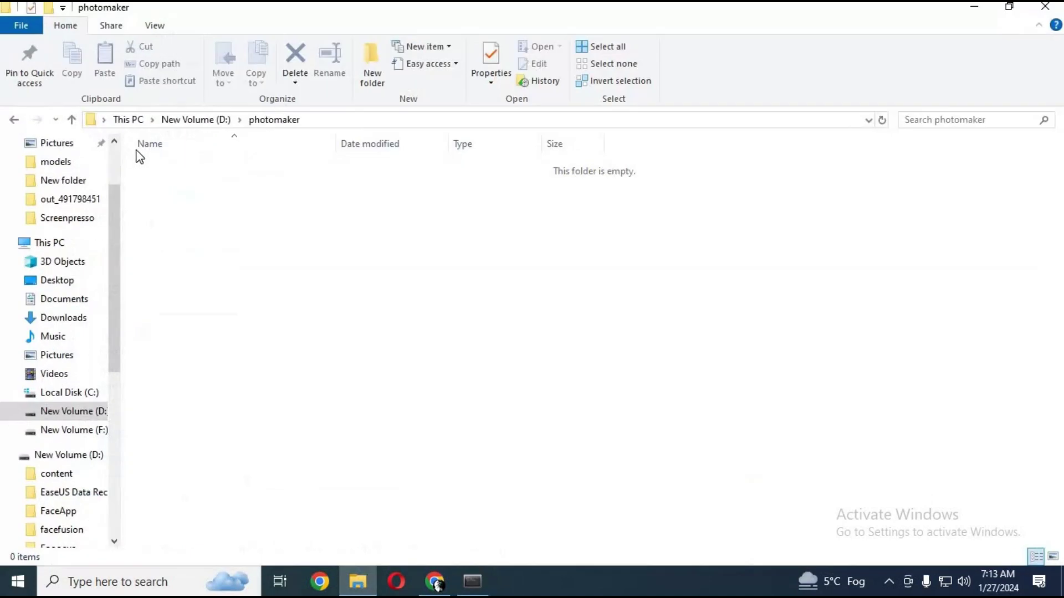
pyautogui.click(279, 122)
pyautogui.rightClick(161, 121)
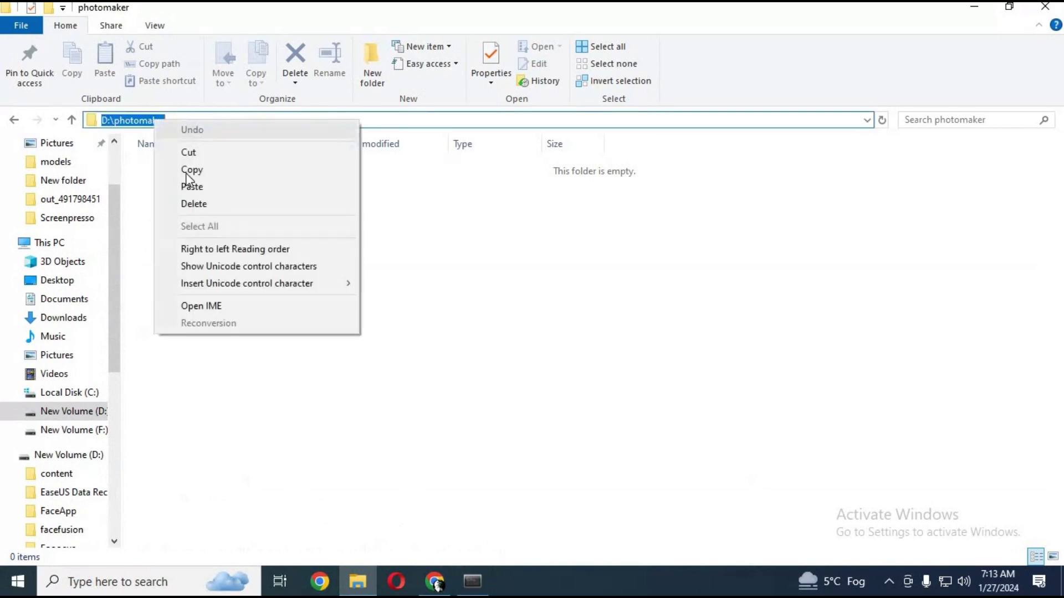
pyautogui.click(195, 169)
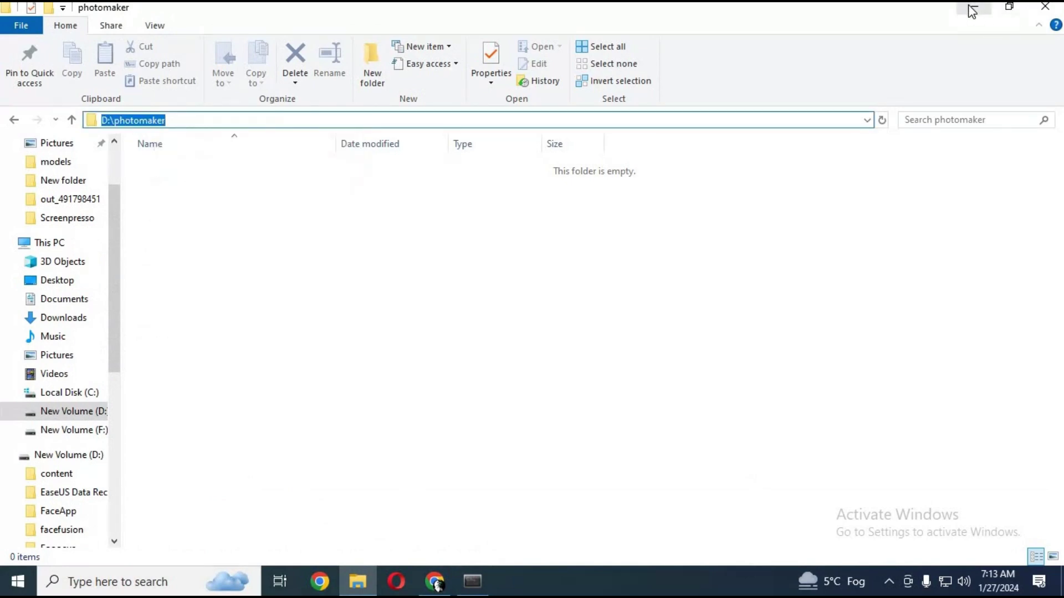
pyautogui.click(973, 8)
# Change into D:\photomaker and run the README's git clone command for bmaltais/PhotoMaker
pyautogui.hotkey('ctrl', 'v')
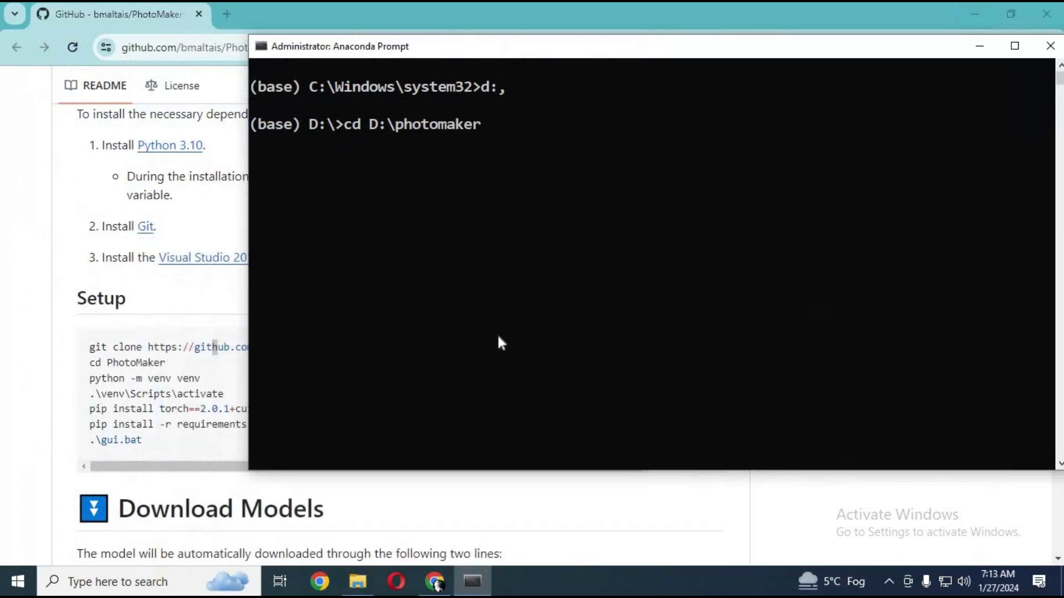
pyautogui.press('Return')
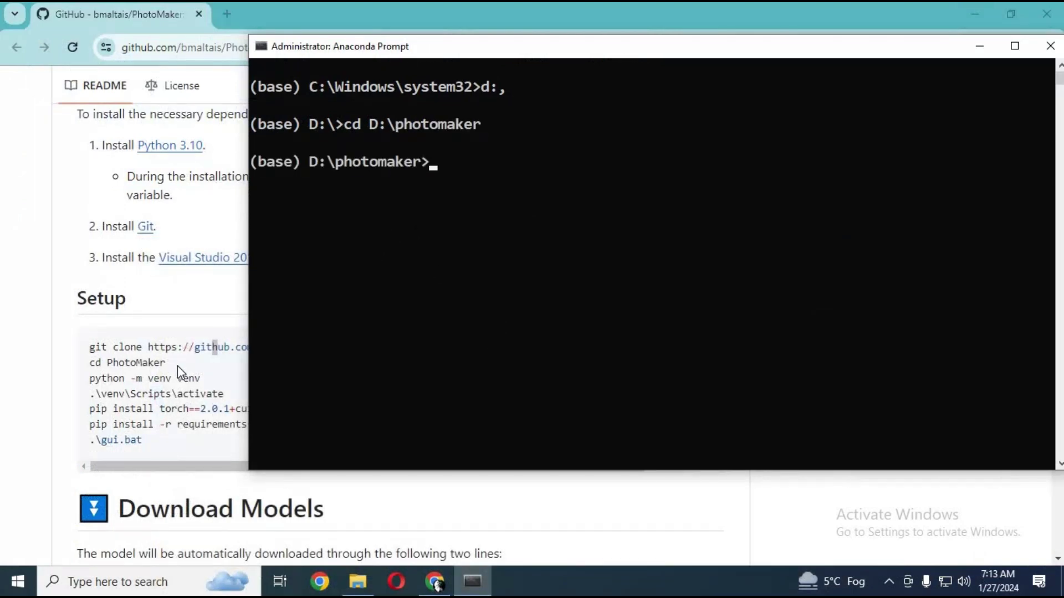
pyautogui.click(193, 355)
pyautogui.moveTo(394, 347)
pyautogui.mouseDown()
pyautogui.moveTo(173, 360)
pyautogui.moveTo(86, 341)
pyautogui.moveTo(67, 358)
pyautogui.mouseUp()
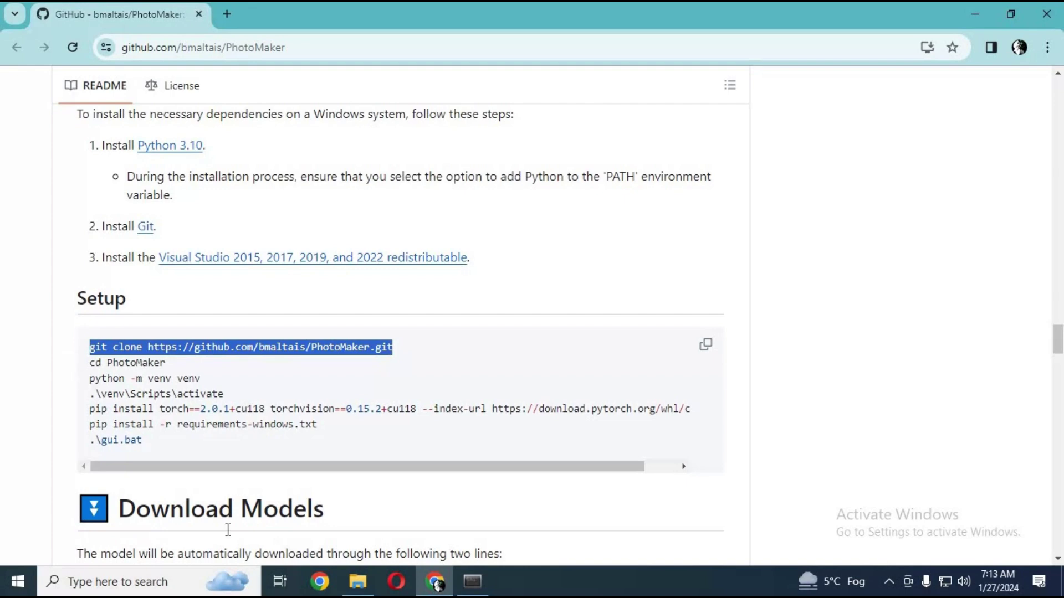
pyautogui.click(472, 582)
pyautogui.rightClick(485, 291)
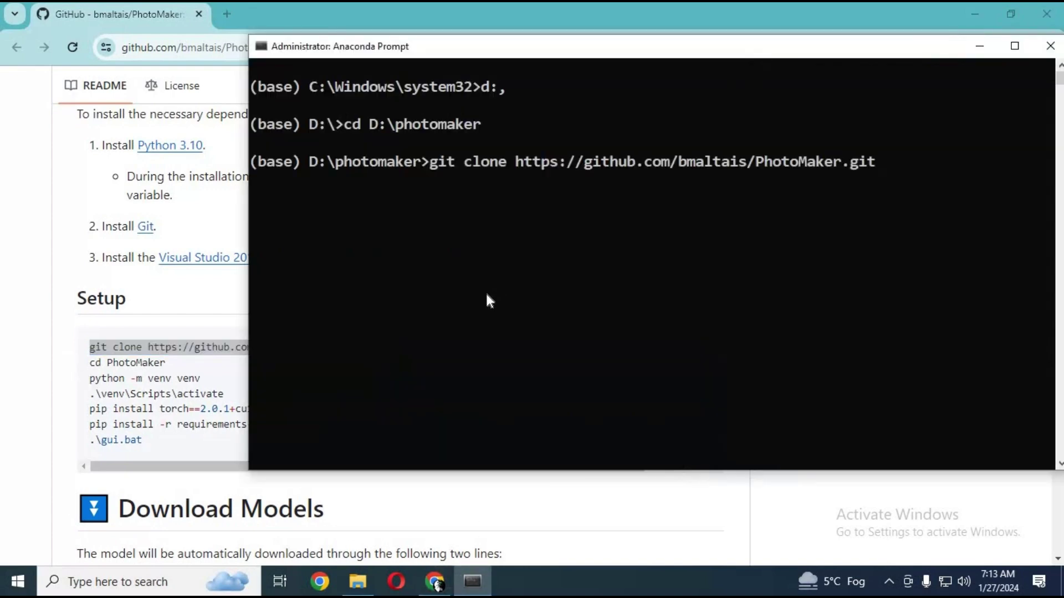
pyautogui.press('Return')
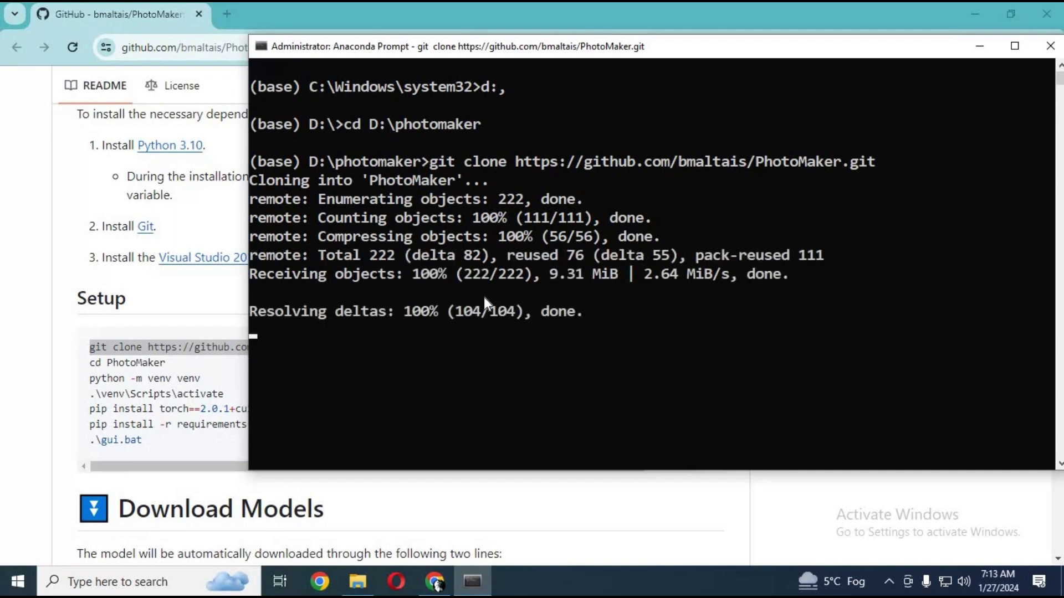
# Copy 'cd PhotoMaker' from the README and run it to enter the cloned folder
pyautogui.click(164, 363)
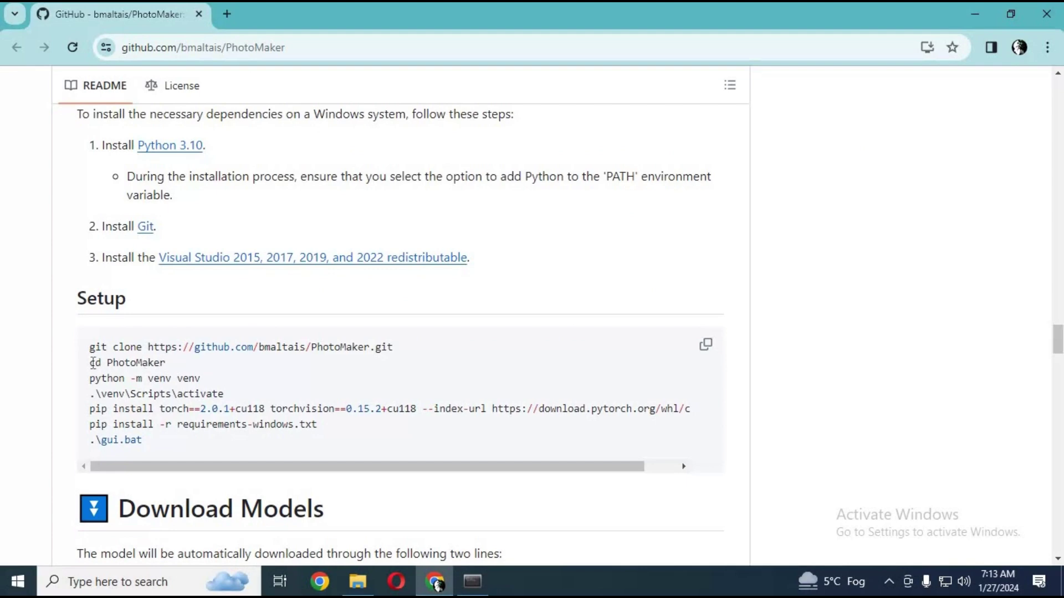
pyautogui.moveTo(167, 363); pyautogui.dragTo(90, 363)
pyautogui.rightClick(114, 360)
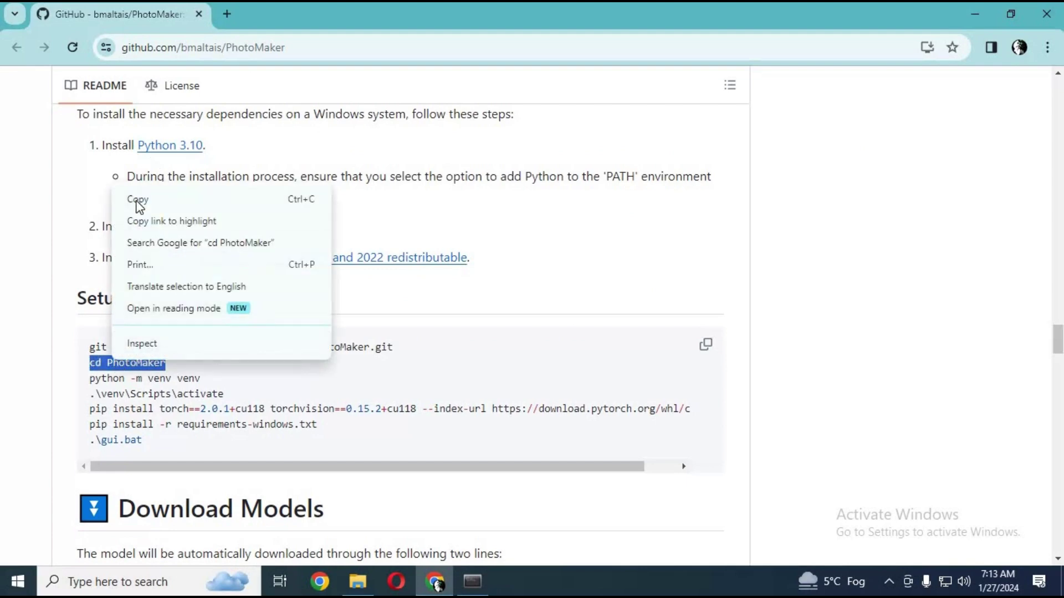
pyautogui.click(199, 381)
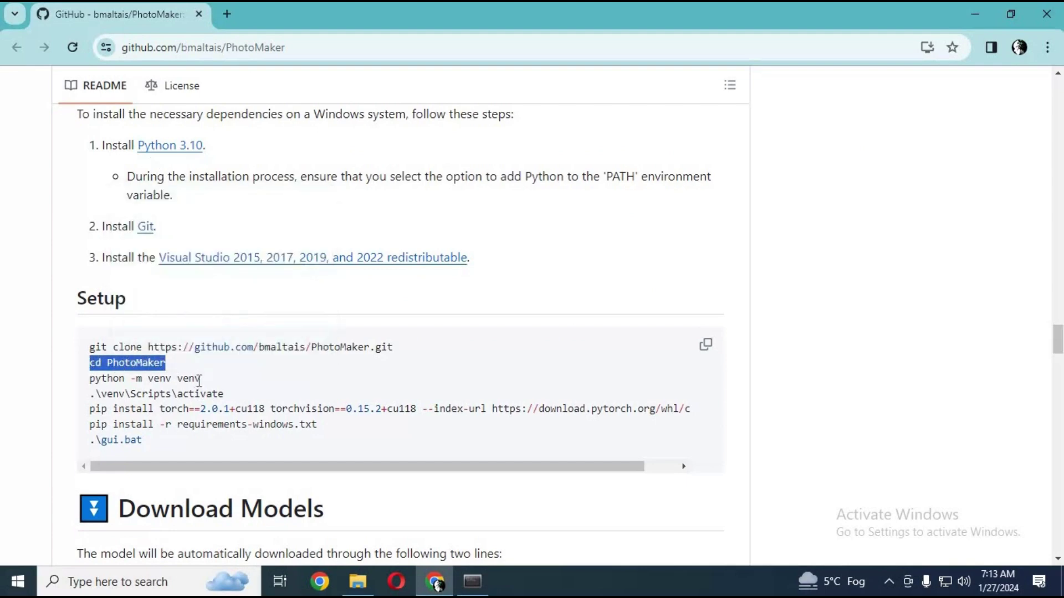
pyautogui.click(475, 582)
pyautogui.hotkey('ctrl', 'v')
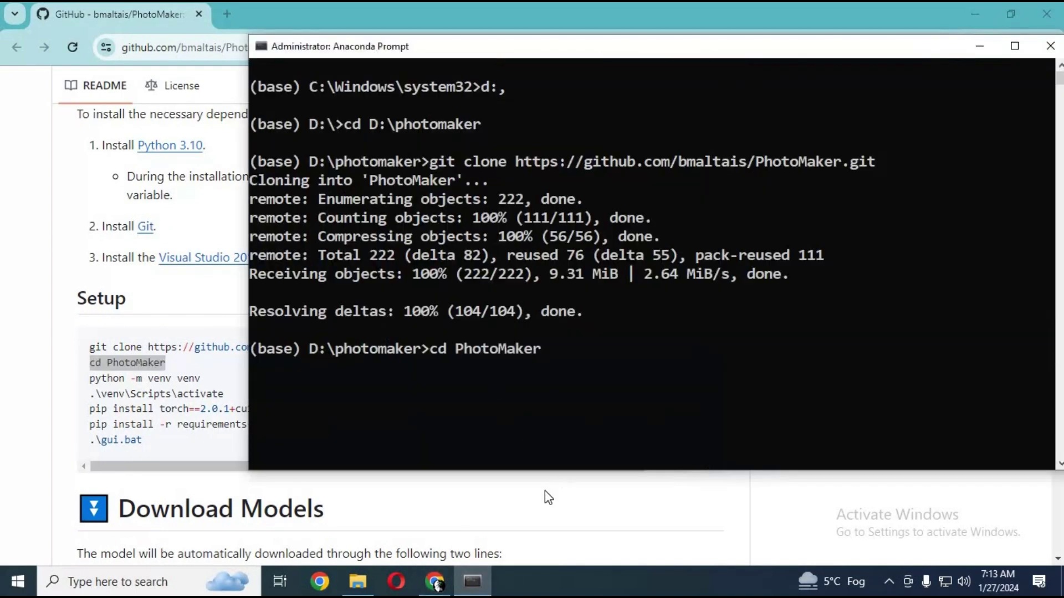
pyautogui.press('Return')
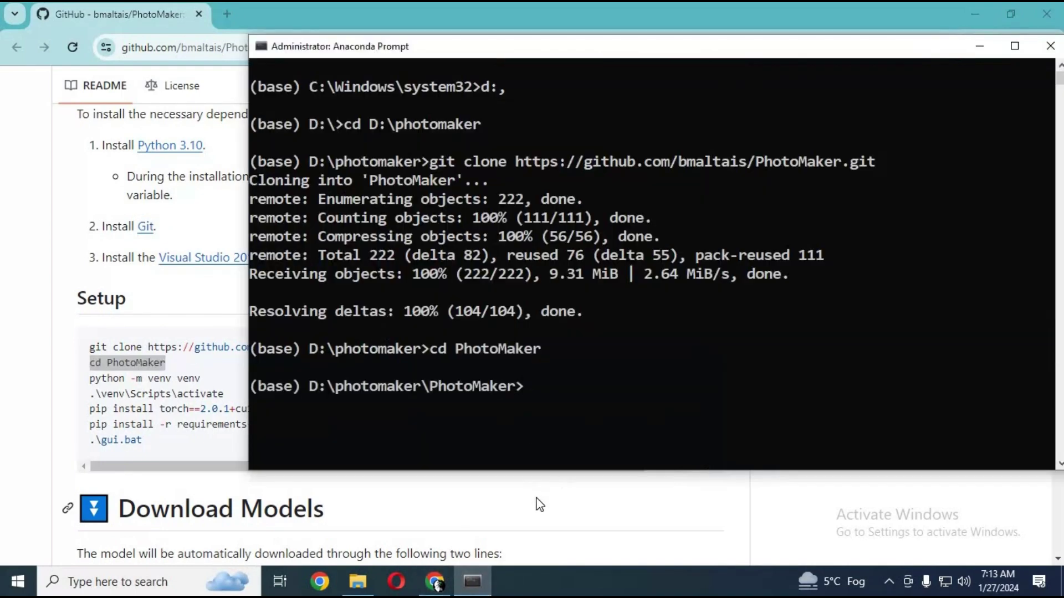
# Copy 'python -m venv venv' from the README and run it in the PhotoMaker folder
pyautogui.click(192, 376)
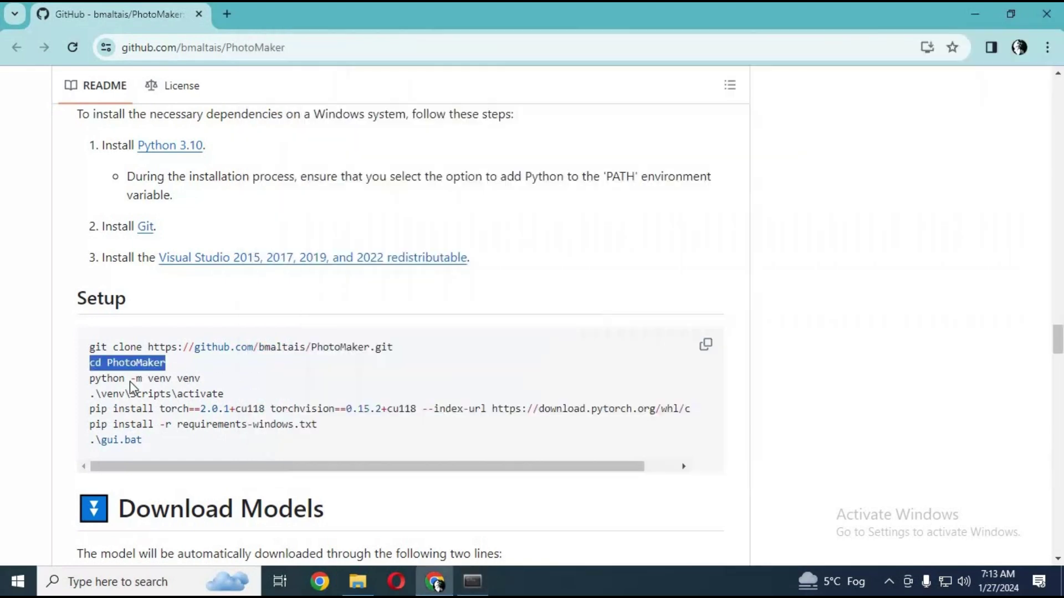
pyautogui.moveTo(202, 378); pyautogui.dragTo(87, 382)
pyautogui.rightClick(104, 379)
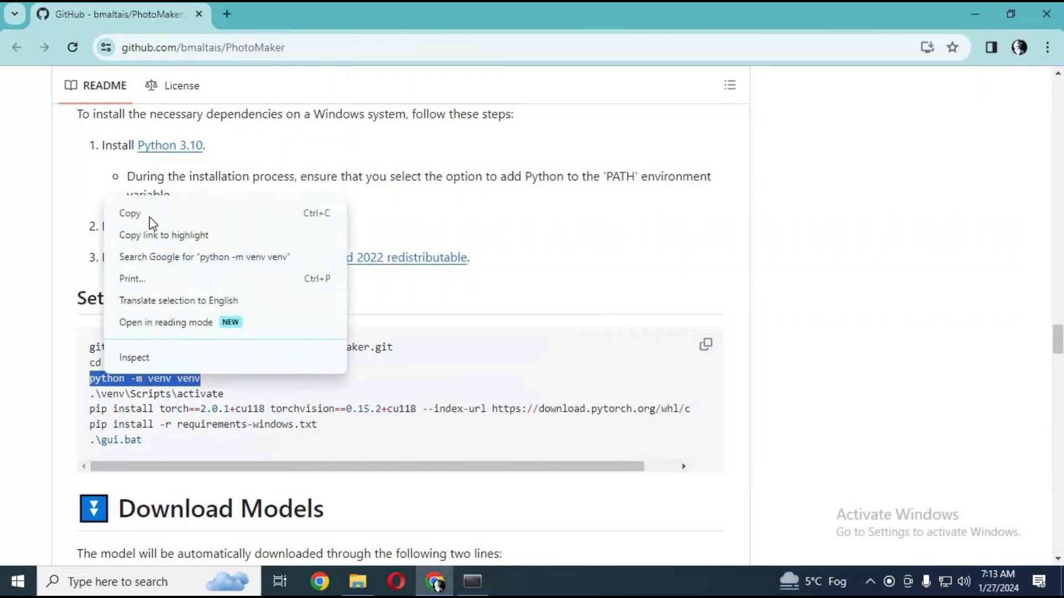
pyautogui.click(162, 375)
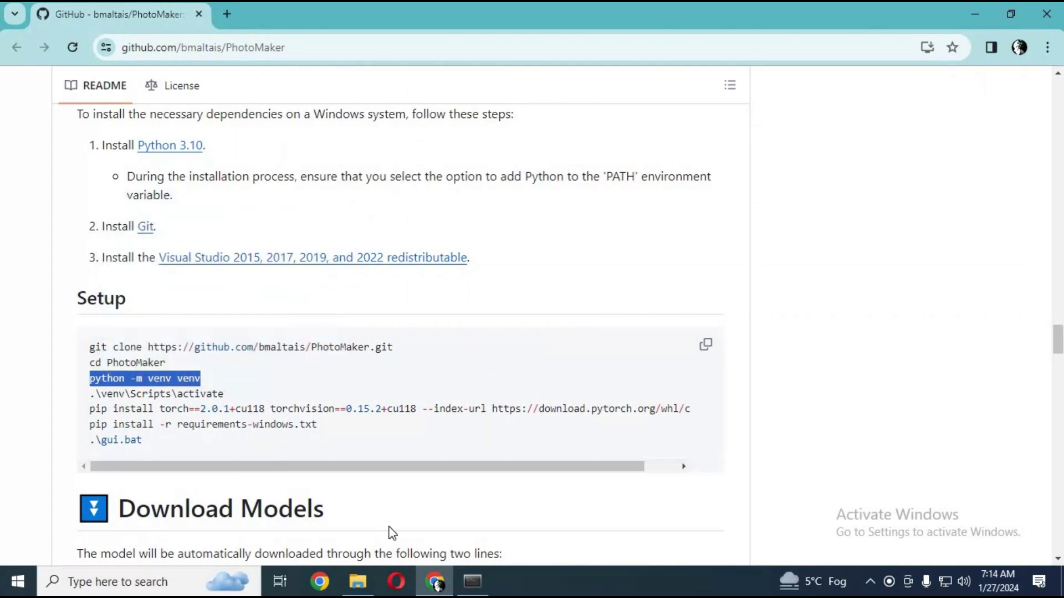
pyautogui.click(472, 582)
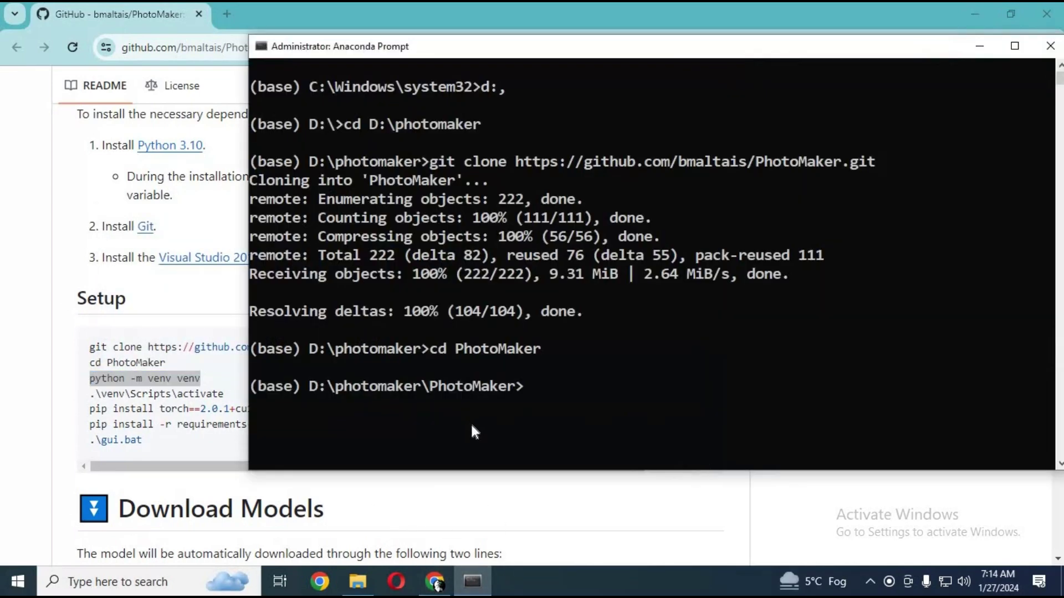
pyautogui.rightClick(470, 421)
pyautogui.press('Return')
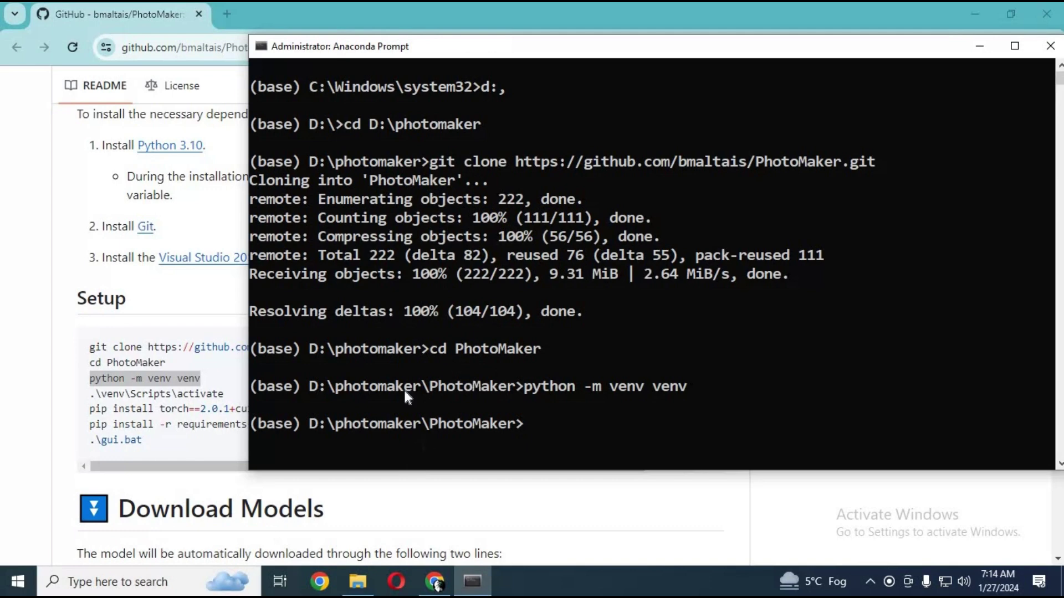
pyautogui.click(222, 391)
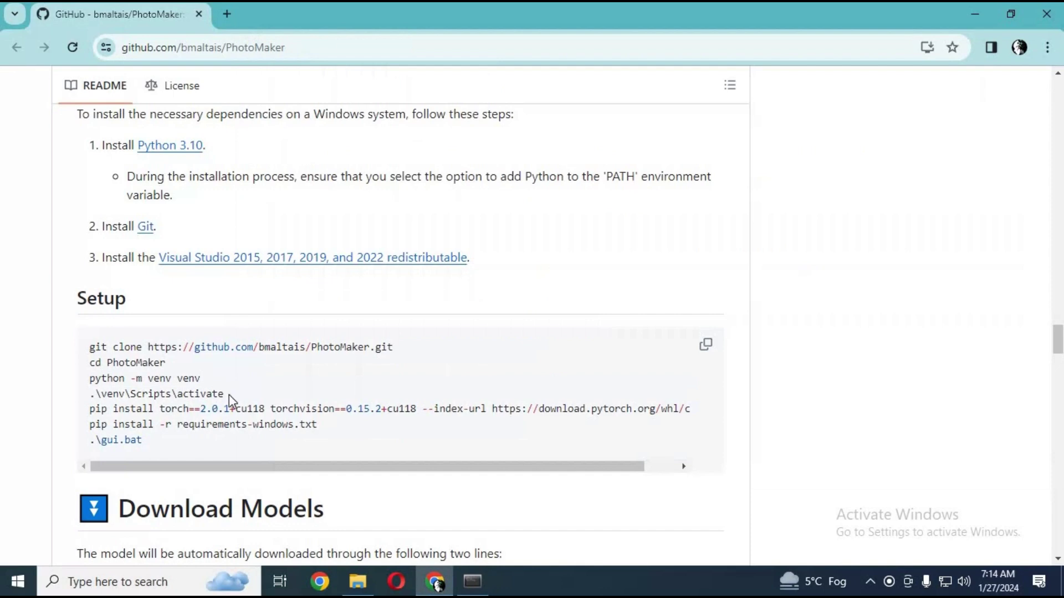
# Run '.\venv\Scripts\activate' from the README and confirm the (venv) prompt marker
pyautogui.moveTo(225, 394); pyautogui.dragTo(84, 395)
pyautogui.hotkey('ctrl', 'c')
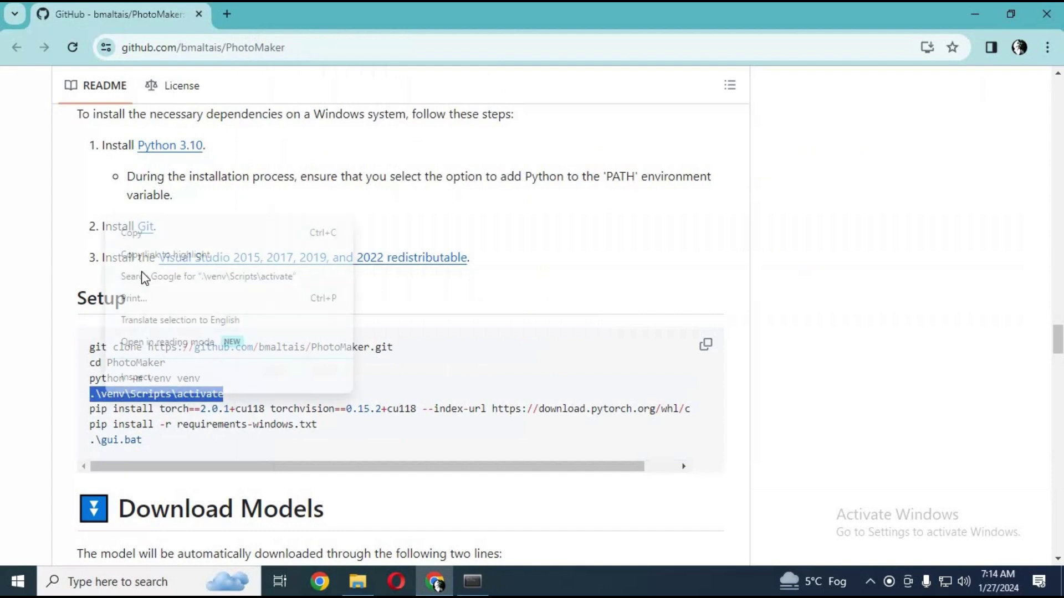
pyautogui.click(145, 233)
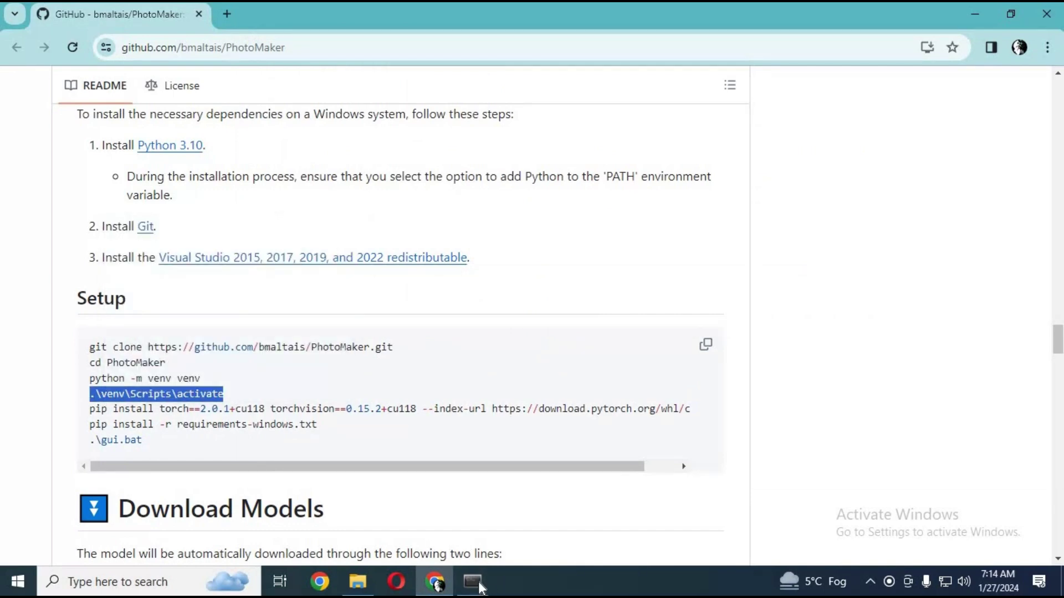
pyautogui.click(472, 582)
pyautogui.rightClick(528, 450)
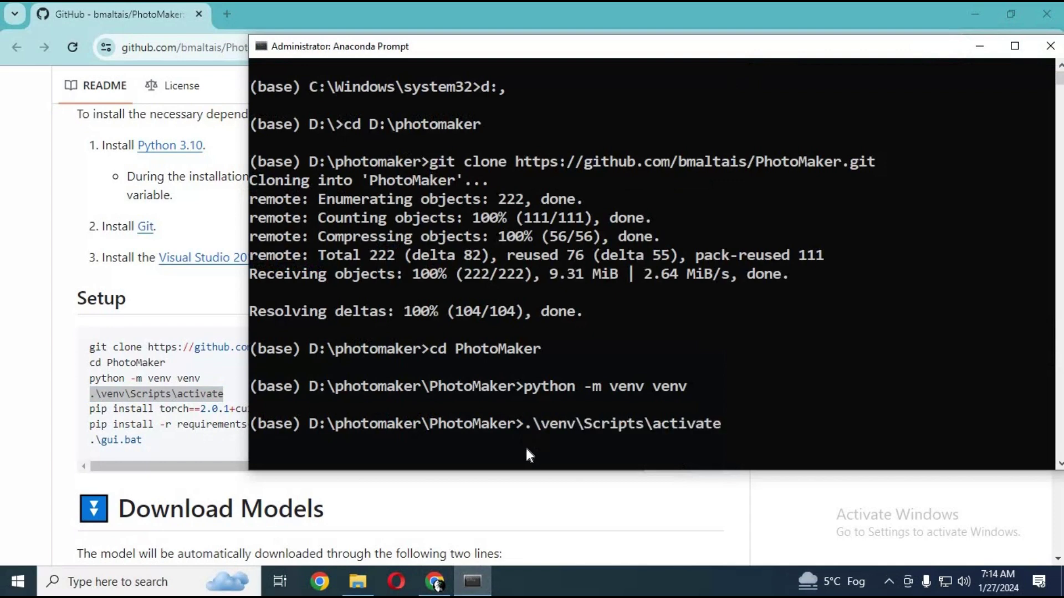
pyautogui.press('Return')
pyautogui.moveTo(299, 463); pyautogui.dragTo(266, 466)
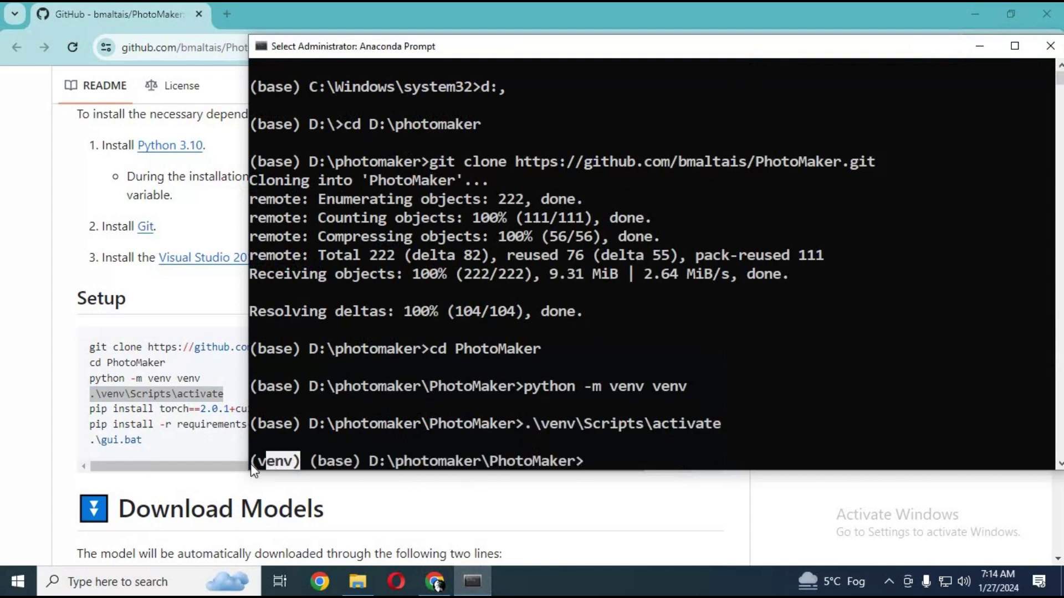
pyautogui.click(164, 395)
# Copy the pip install torch line from the README, deleting a mistaken (venv) paste in the console
pyautogui.moveTo(592, 467); pyautogui.dragTo(630, 465)
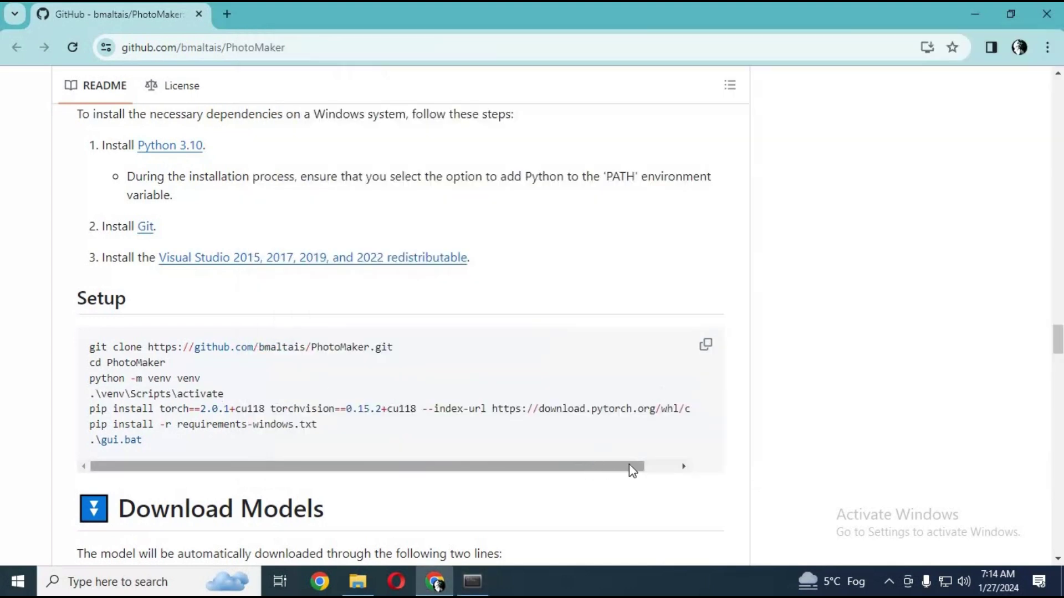
pyautogui.moveTo(680, 409); pyautogui.dragTo(77, 411)
pyautogui.hotkey('ctrl', 'c')
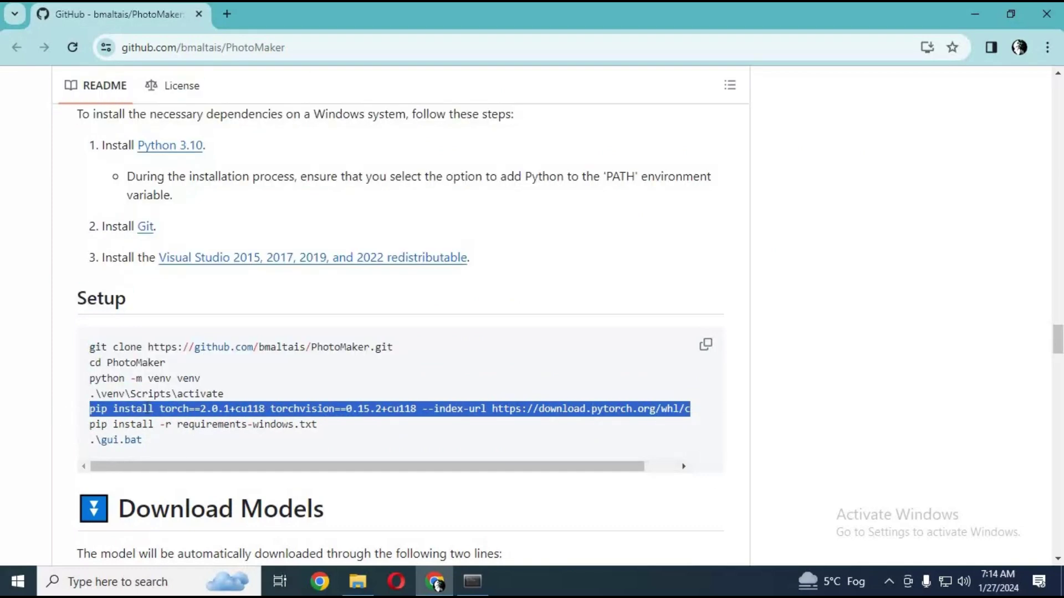
pyautogui.rightClick(146, 409)
pyautogui.click(342, 504)
pyautogui.click(472, 581)
pyautogui.rightClick(657, 432)
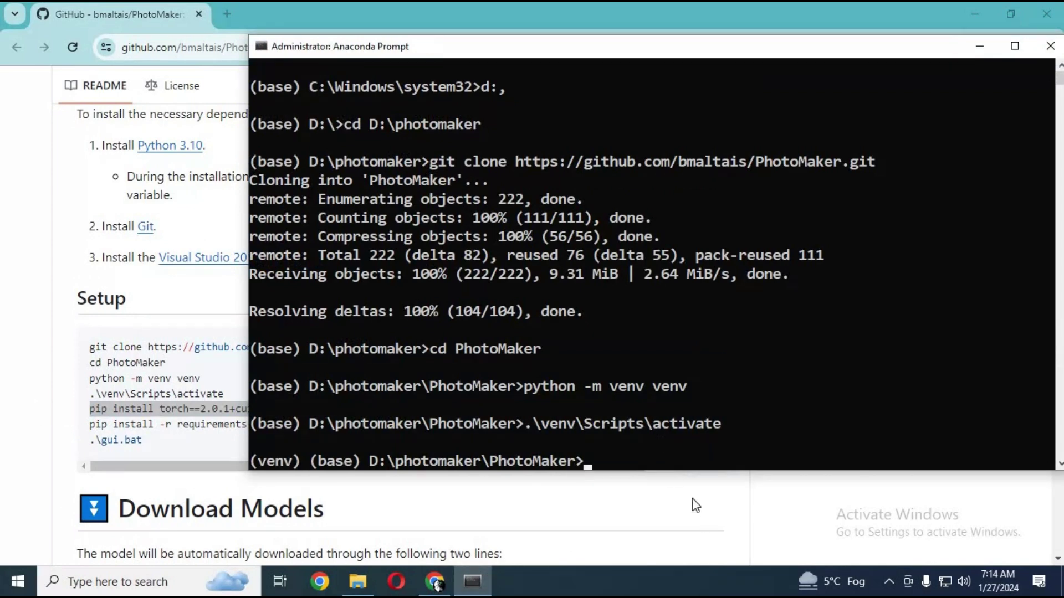
pyautogui.rightClick(627, 418)
pyautogui.press('BackSpace')
pyautogui.press('BackSpace')
pyautogui.press('BackSpace')
pyautogui.press('BackSpace')
pyautogui.press('BackSpace')
pyautogui.press('BackSpace')
pyautogui.hotkey('alt', 'Tab')
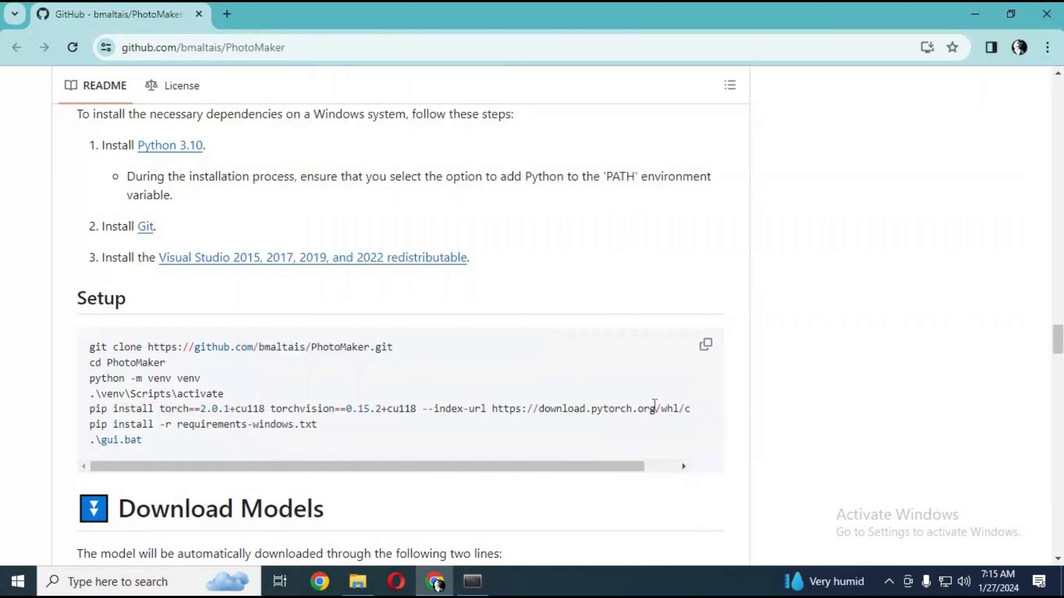
# Reselect the torch 2.0.1 / torchvision 0.15.2 cu118 command, paste it and run it
pyautogui.moveTo(89, 410); pyautogui.dragTo(668, 413)
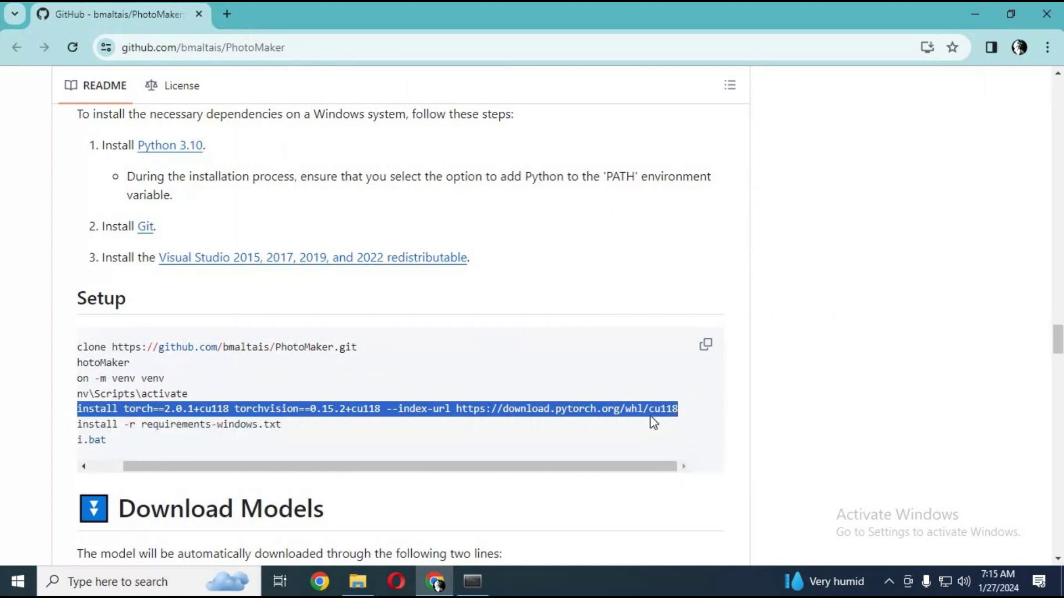
pyautogui.click(473, 583)
pyautogui.hotkey('ctrl', 'v')
pyautogui.press('Return')
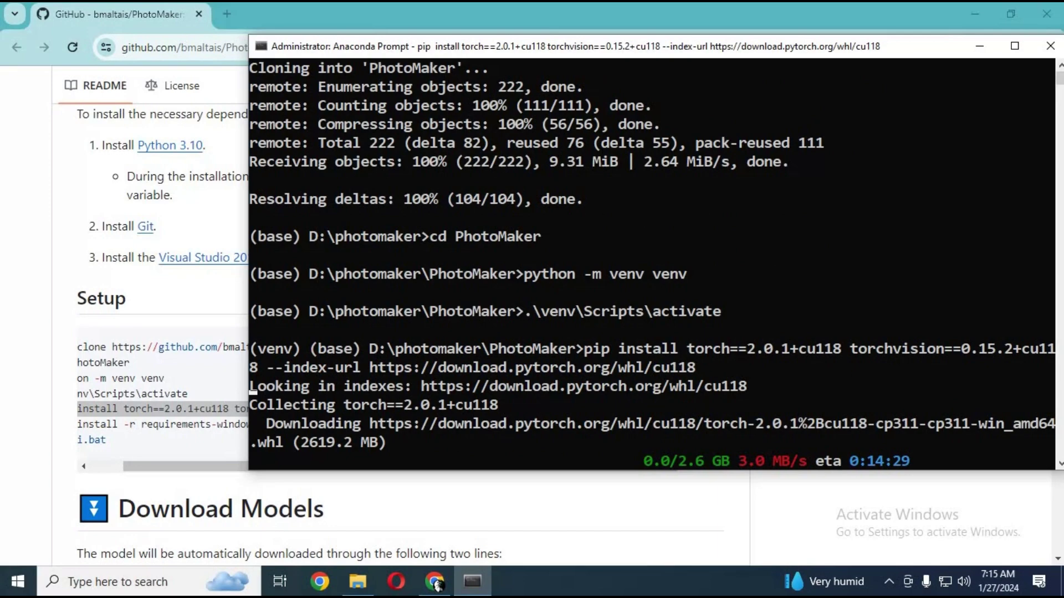
pyautogui.click(19, 422)
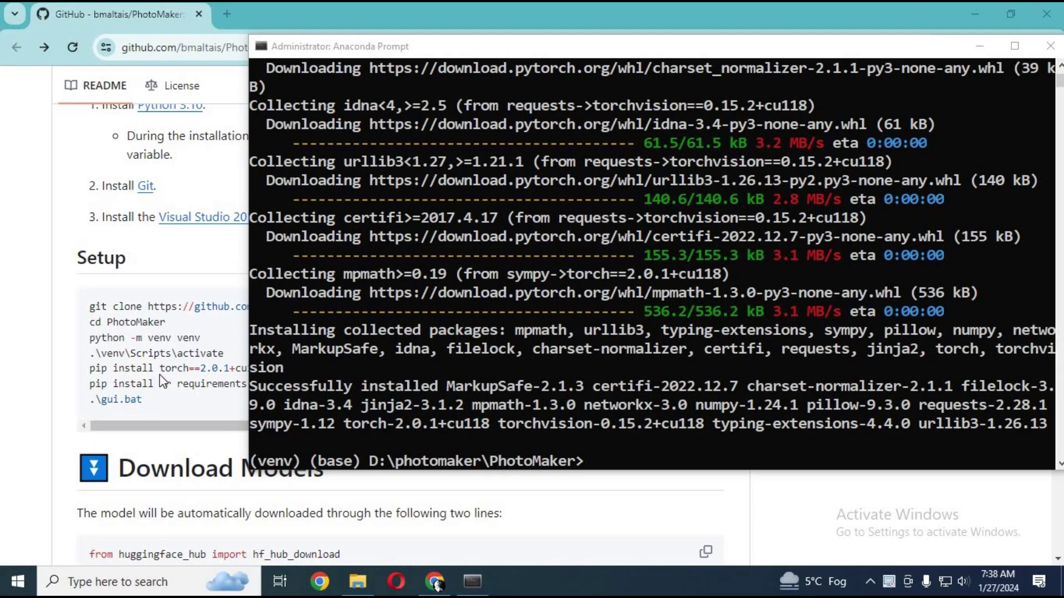
pyautogui.click(162, 374)
# Copy and run 'pip install -r requirements-windows.txt', installing gradio, diffusers and photomaker
pyautogui.moveTo(336, 385); pyautogui.dragTo(89, 384)
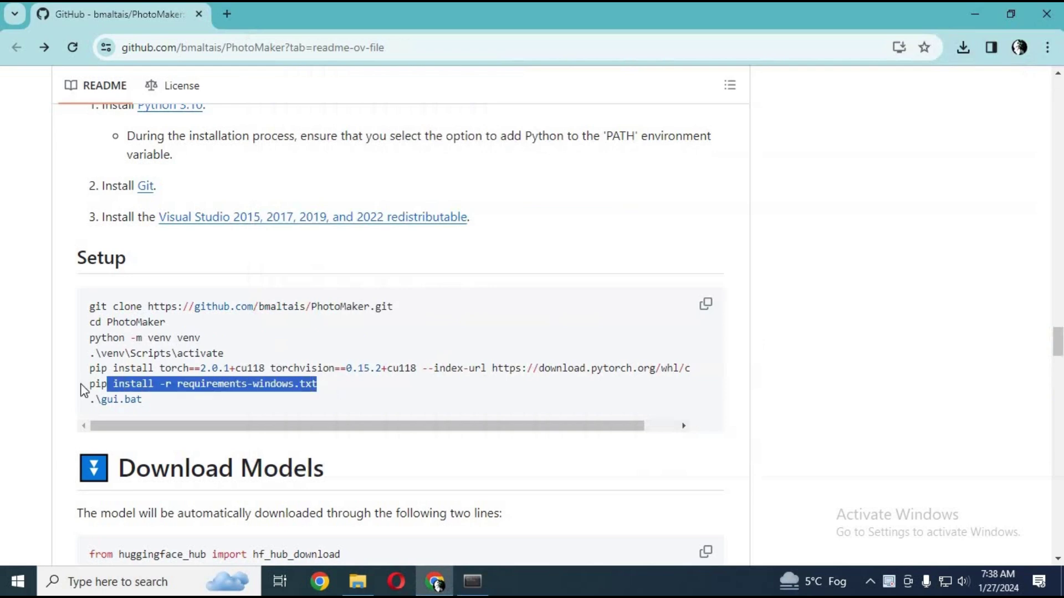
pyautogui.rightClick(132, 379)
pyautogui.click(481, 494)
pyautogui.click(474, 582)
pyautogui.rightClick(554, 430)
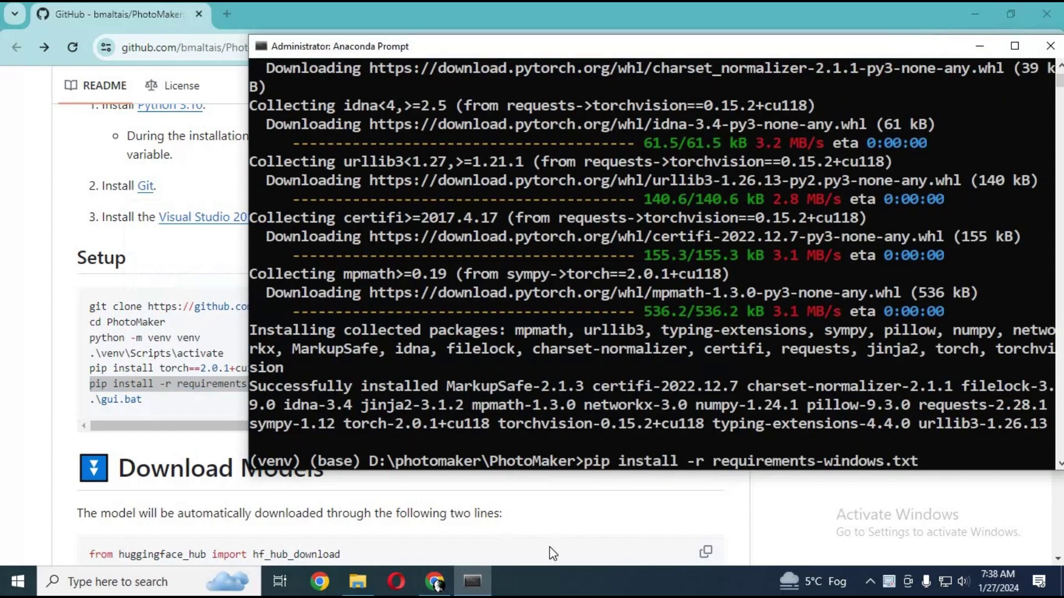
pyautogui.press('Return')
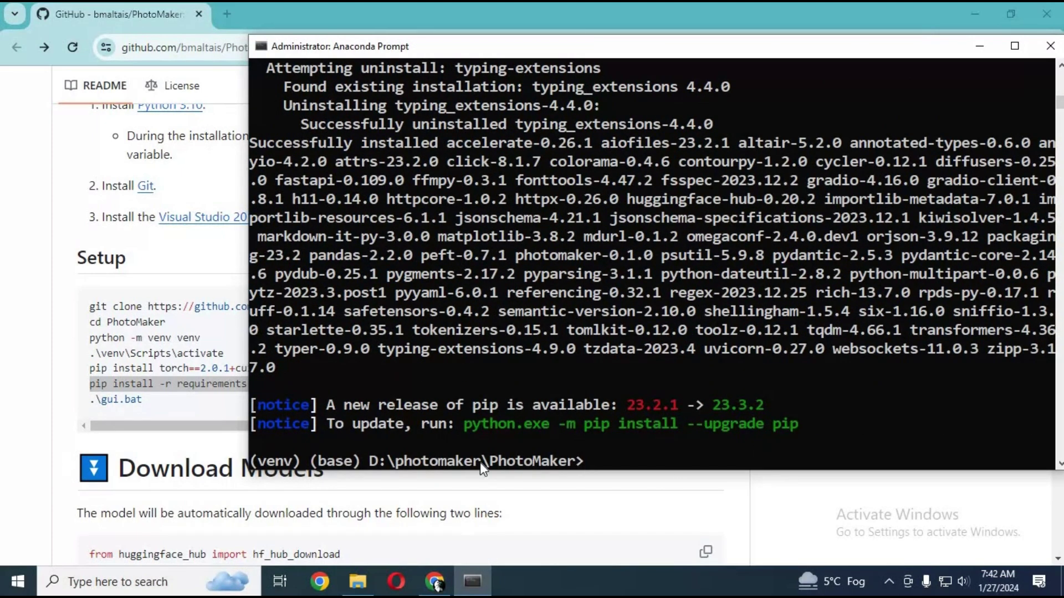
pyautogui.click(61, 464)
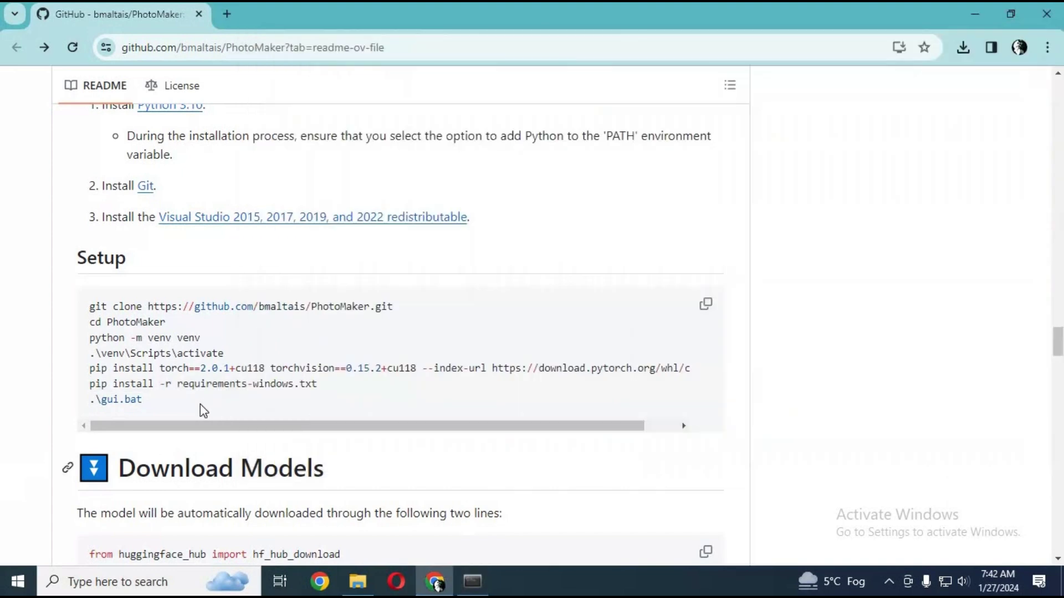
# Read the full Download Models code block, then minimize Chrome and File Explorer
pyautogui.scroll(-4, 268, 409)
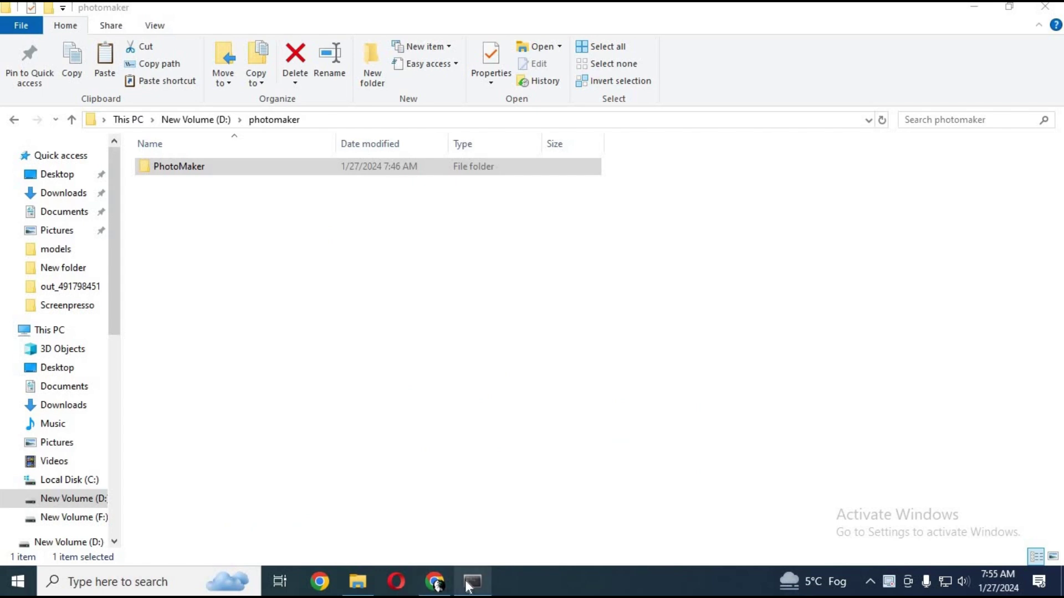
pyautogui.hotkey('alt', 'Tab')
pyautogui.click(435, 582)
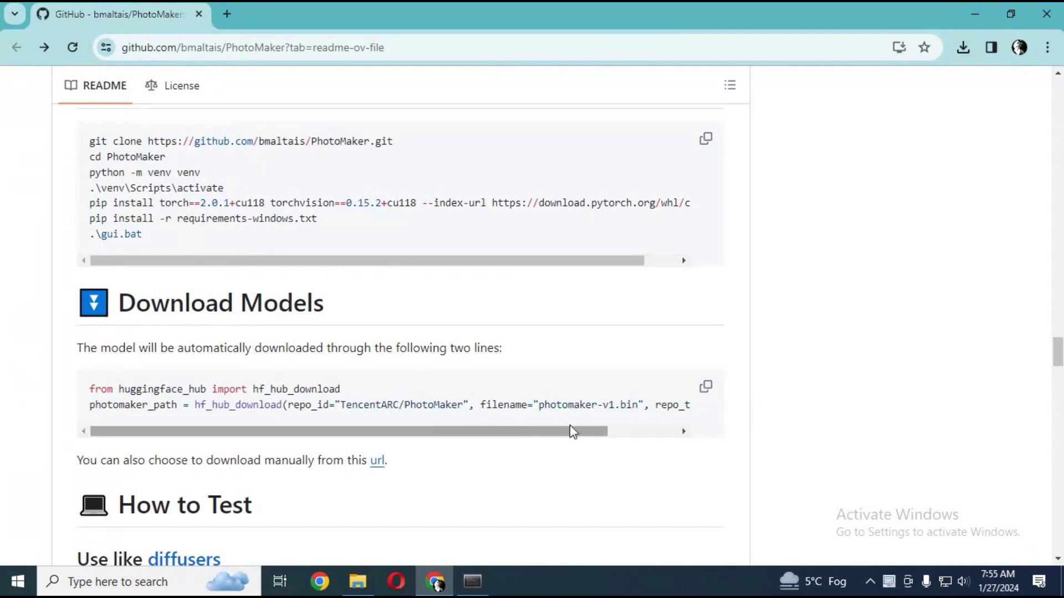
pyautogui.hscroll(3, 570, 430)
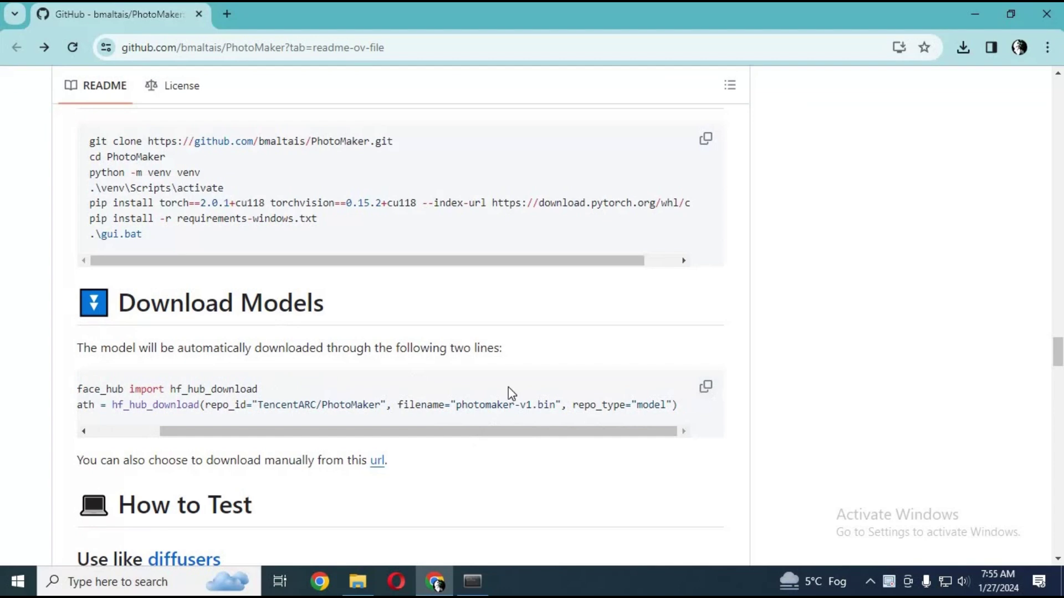
pyautogui.click(976, 14)
pyautogui.click(976, 12)
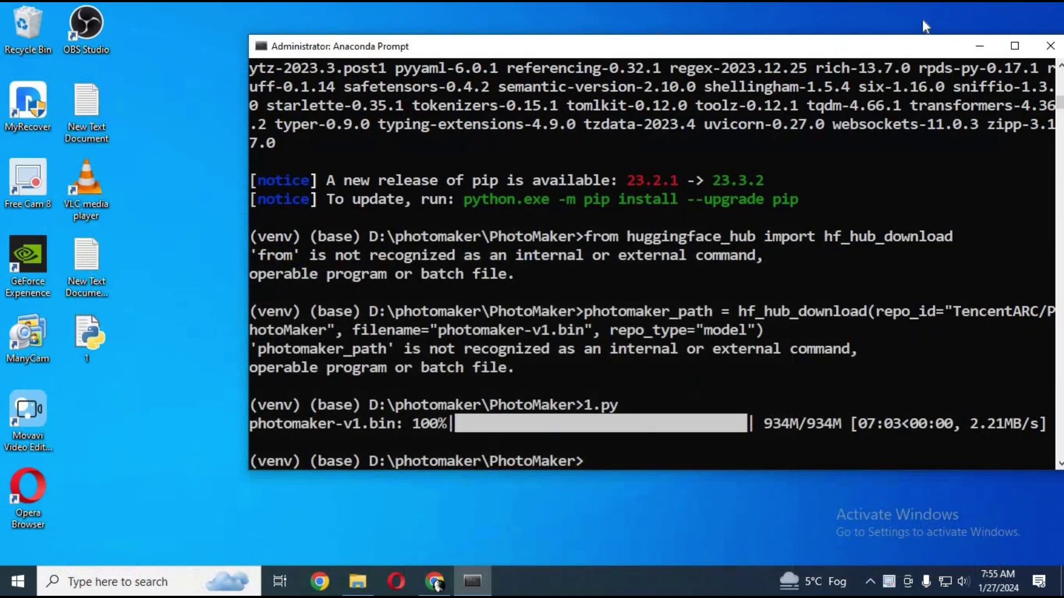
# Create a new text document on the desktop and open it in Notepad
pyautogui.rightClick(167, 175)
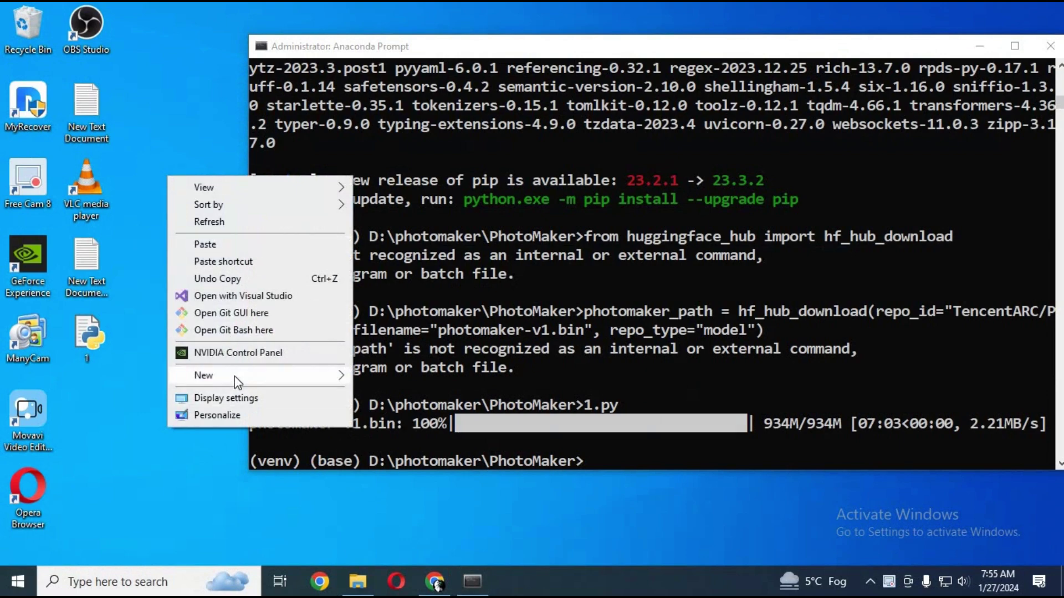
pyautogui.moveTo(234, 377)
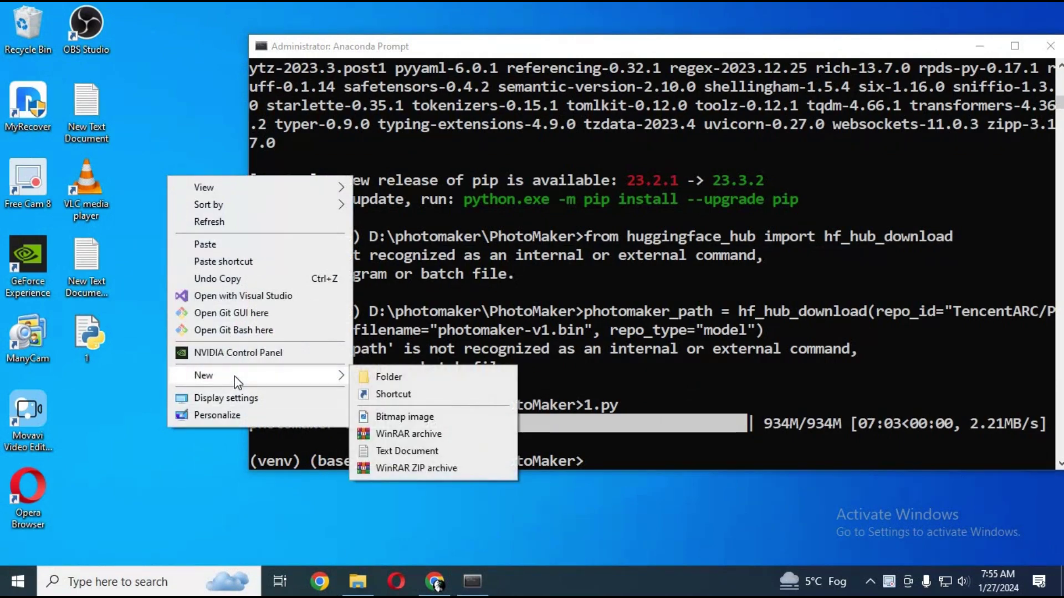
pyautogui.click(111, 265)
pyautogui.doubleClick(111, 265)
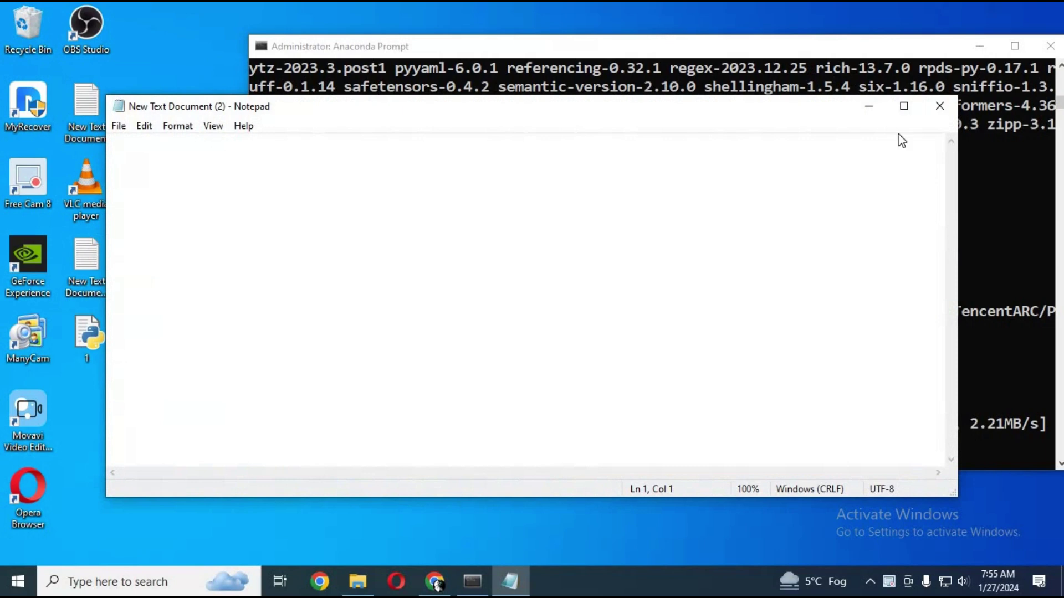
pyautogui.rightClick(387, 241)
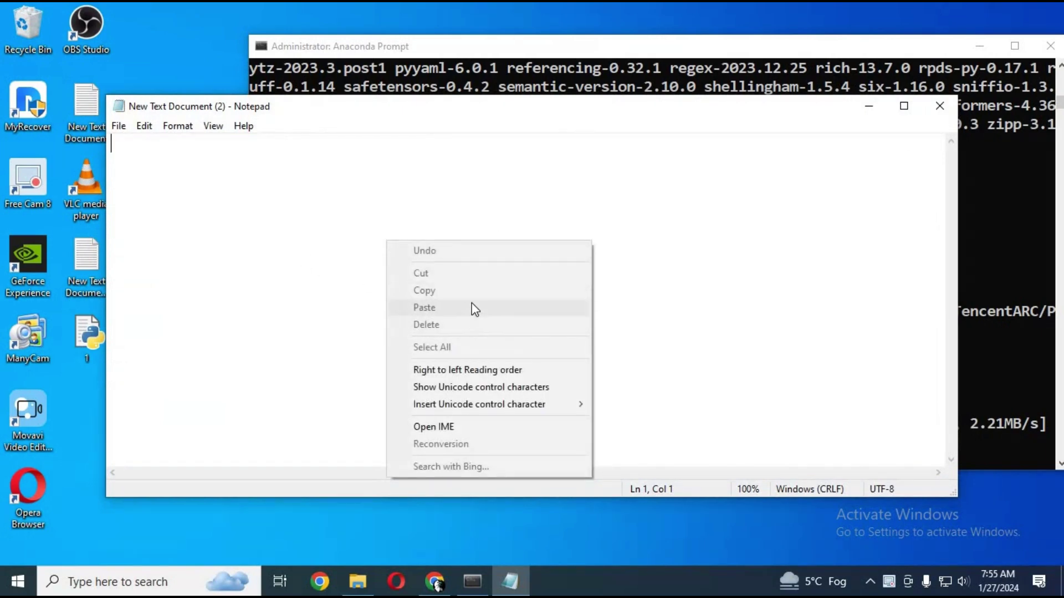
# Copy the two Download Models code lines from the PhotoMaker README in Chrome
pyautogui.click(435, 582)
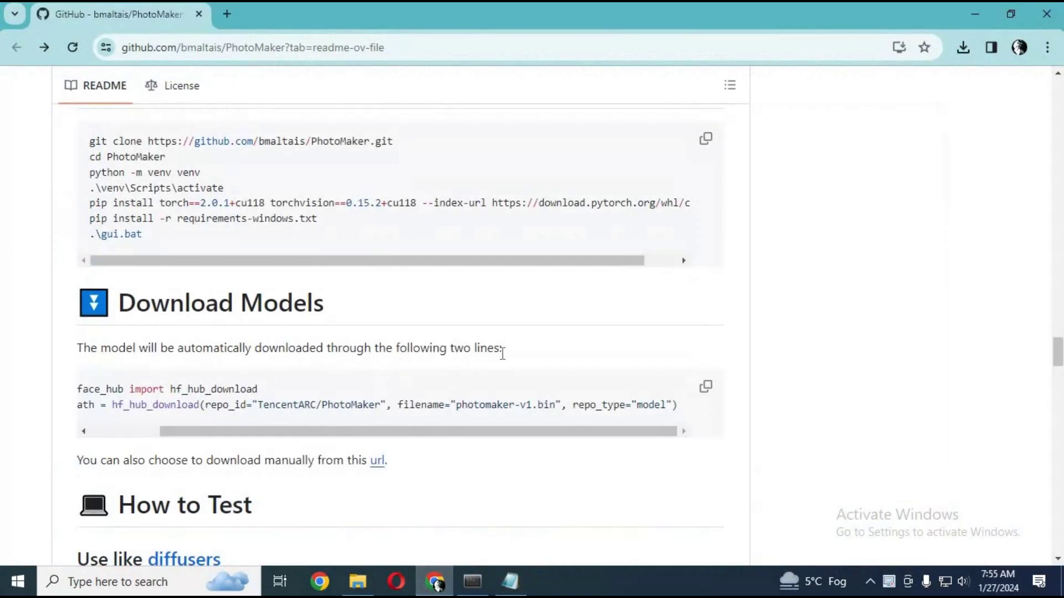
pyautogui.click(705, 387)
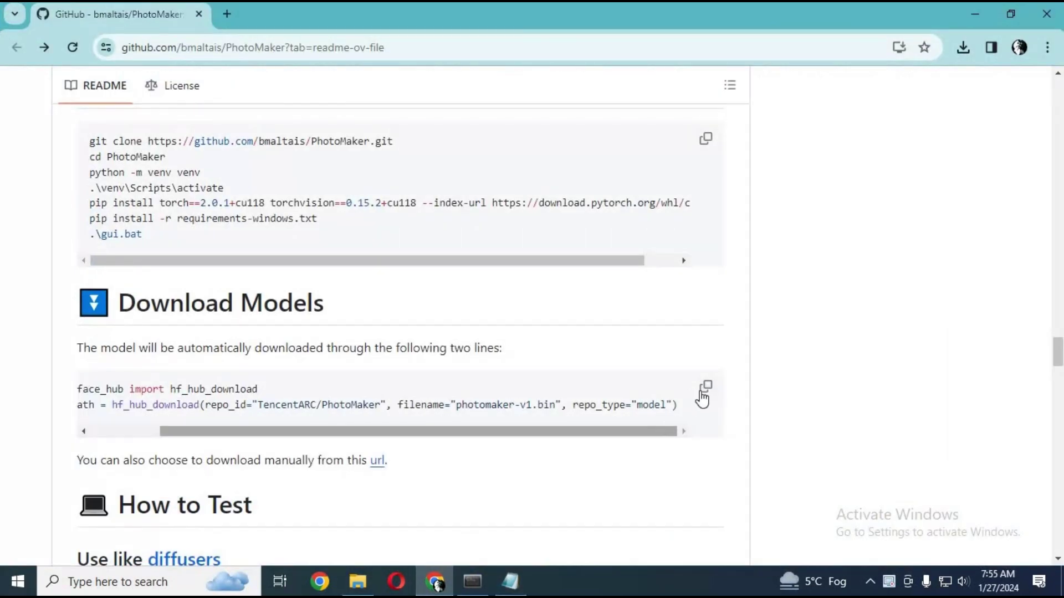
pyautogui.click(704, 391)
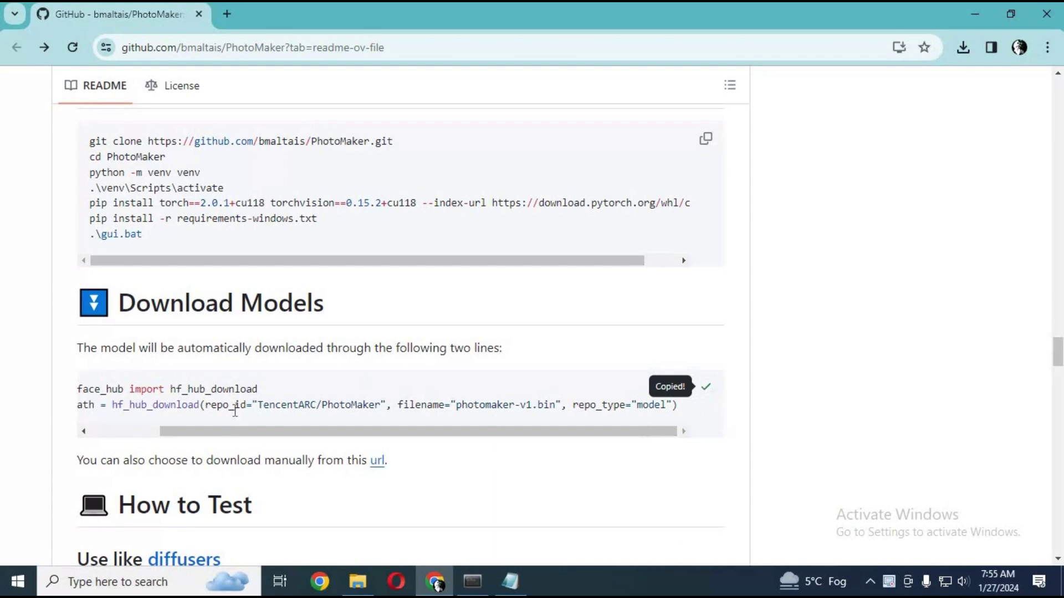
pyautogui.click(143, 432)
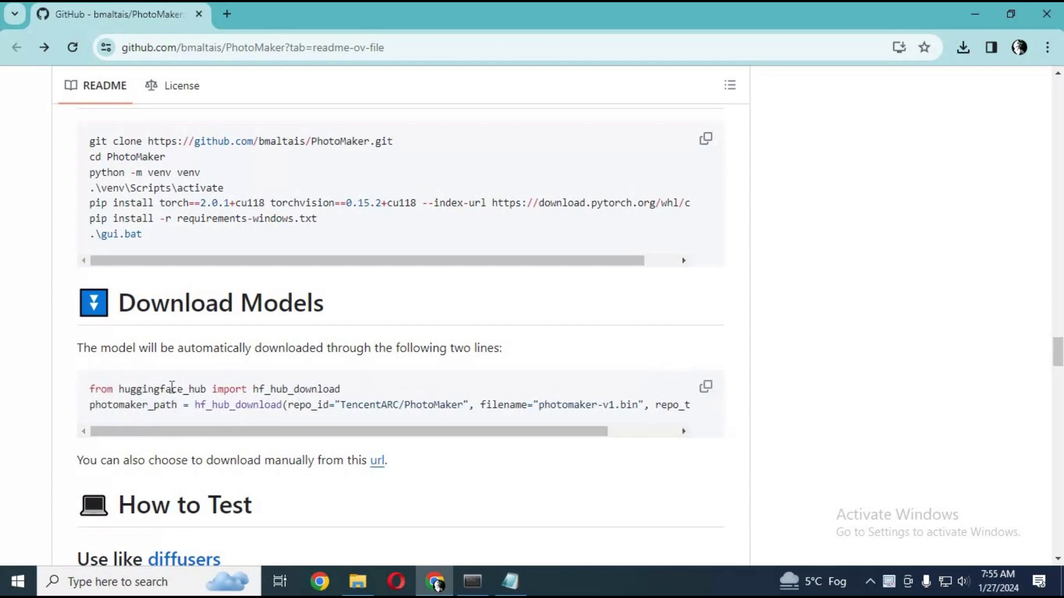
# Paste the copied hf_hub_download code into the blank Notepad document
pyautogui.click(975, 14)
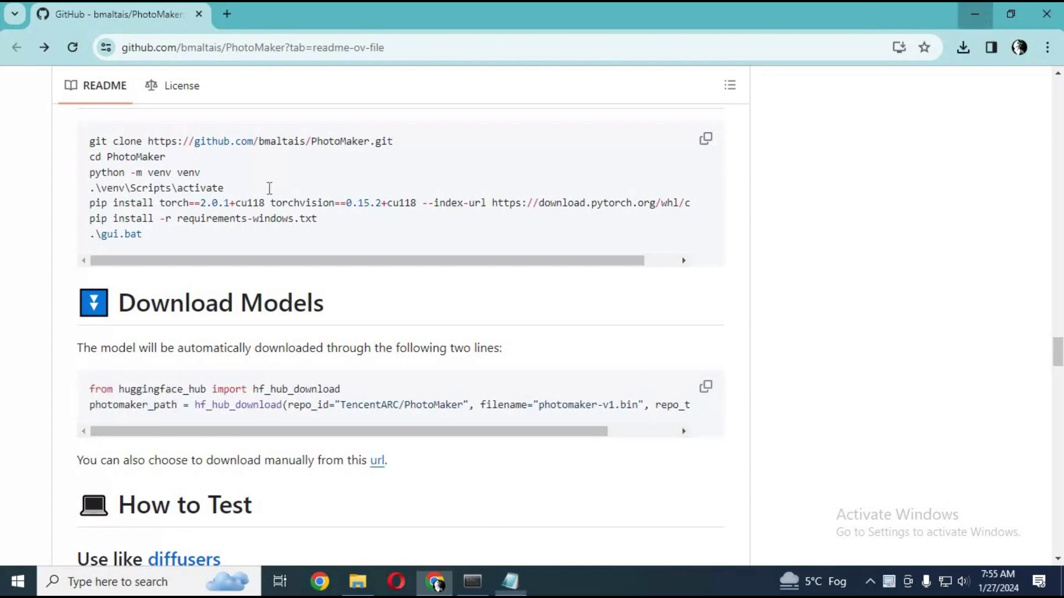
pyautogui.rightClick(194, 251)
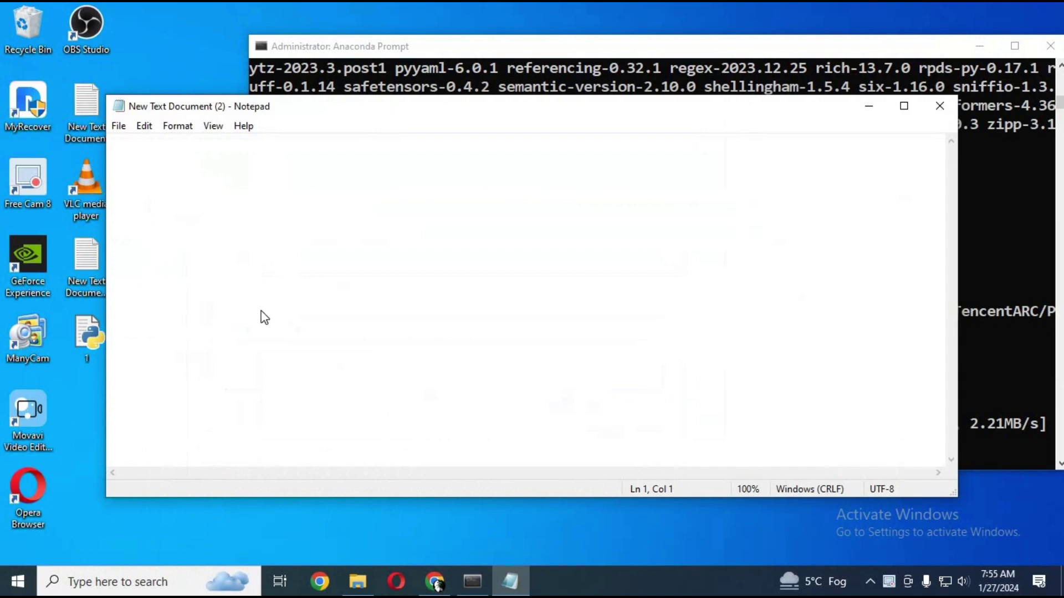
pyautogui.click(263, 324)
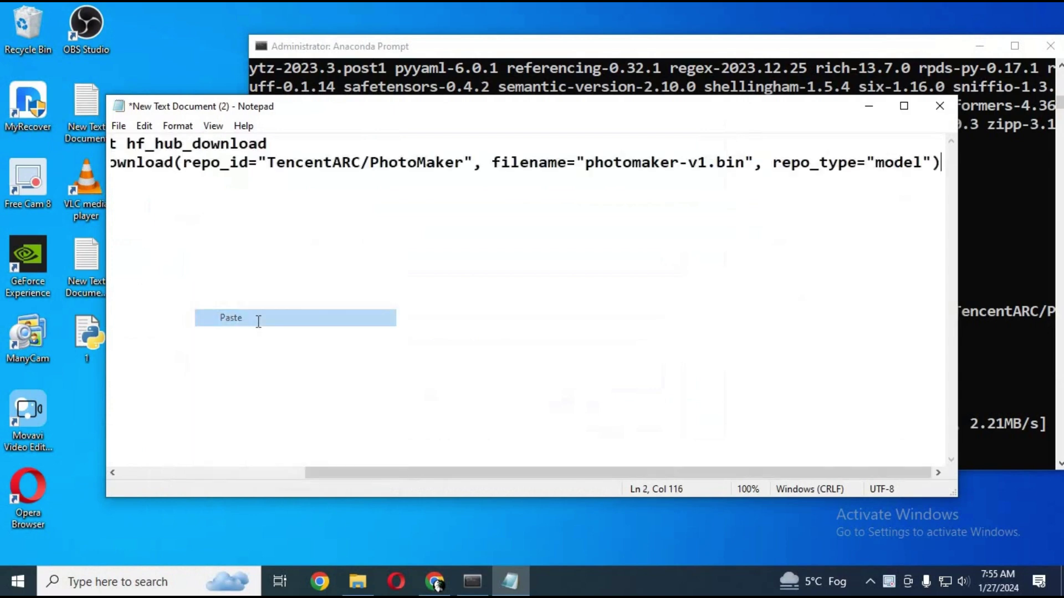
# Start a Save As under the name '1', cancel it, and close Notepad without saving
pyautogui.click(117, 128)
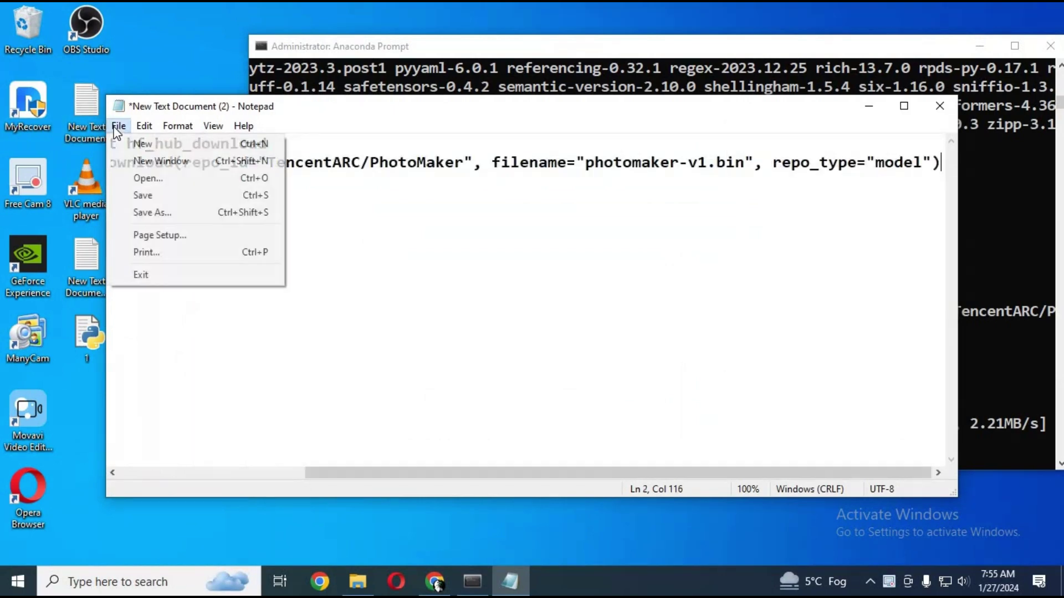
pyautogui.click(153, 213)
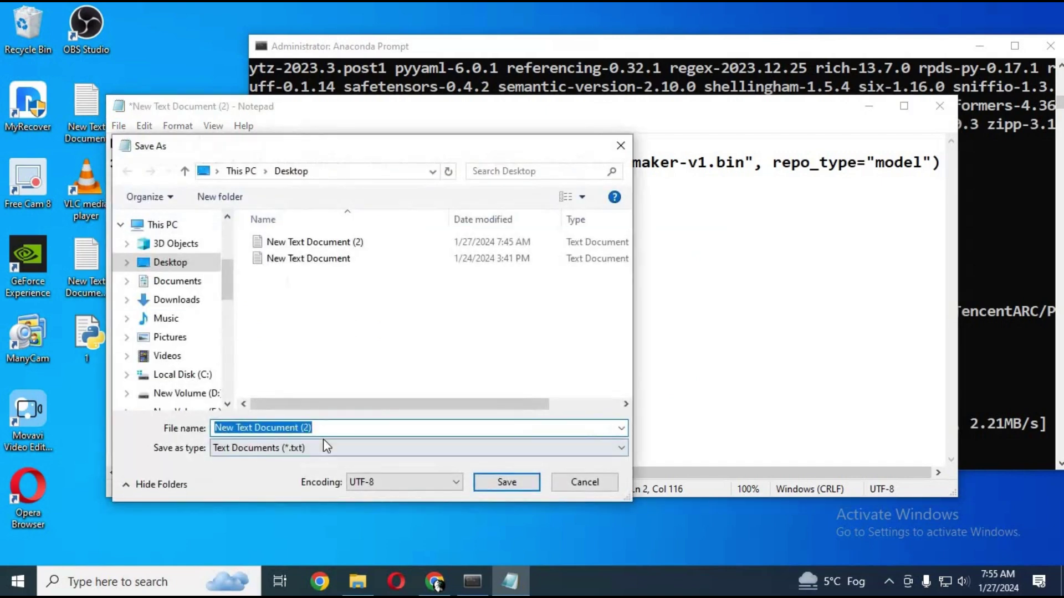
pyautogui.write('1')
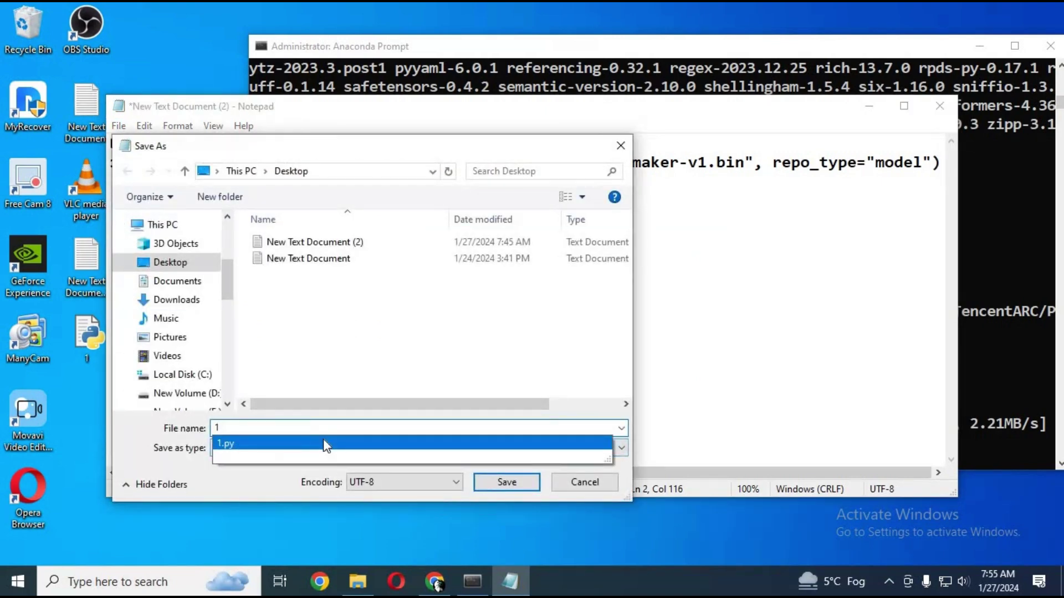
pyautogui.click(585, 482)
pyautogui.click(940, 105)
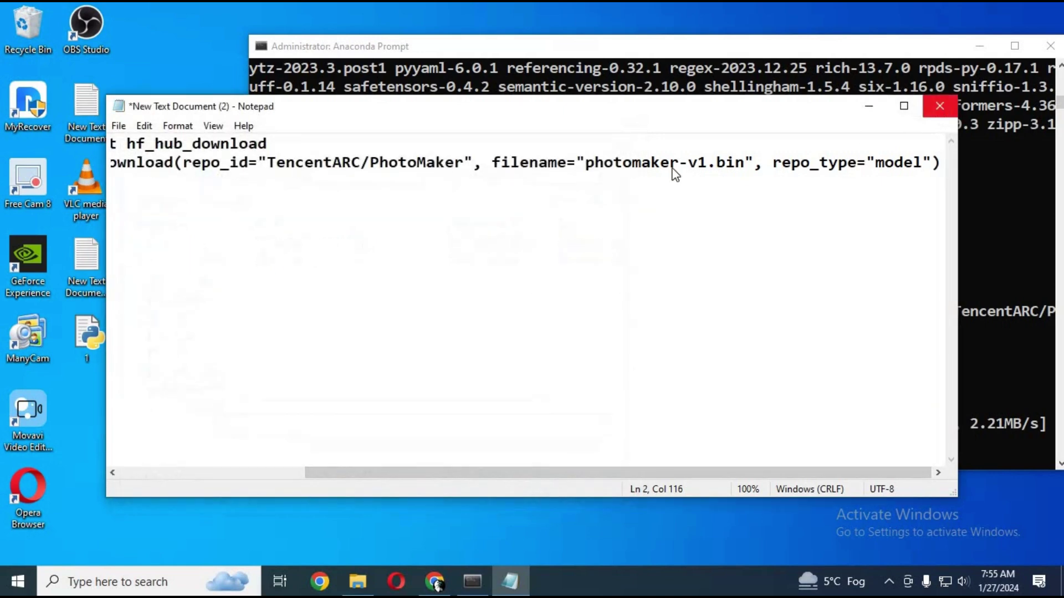
pyautogui.click(570, 307)
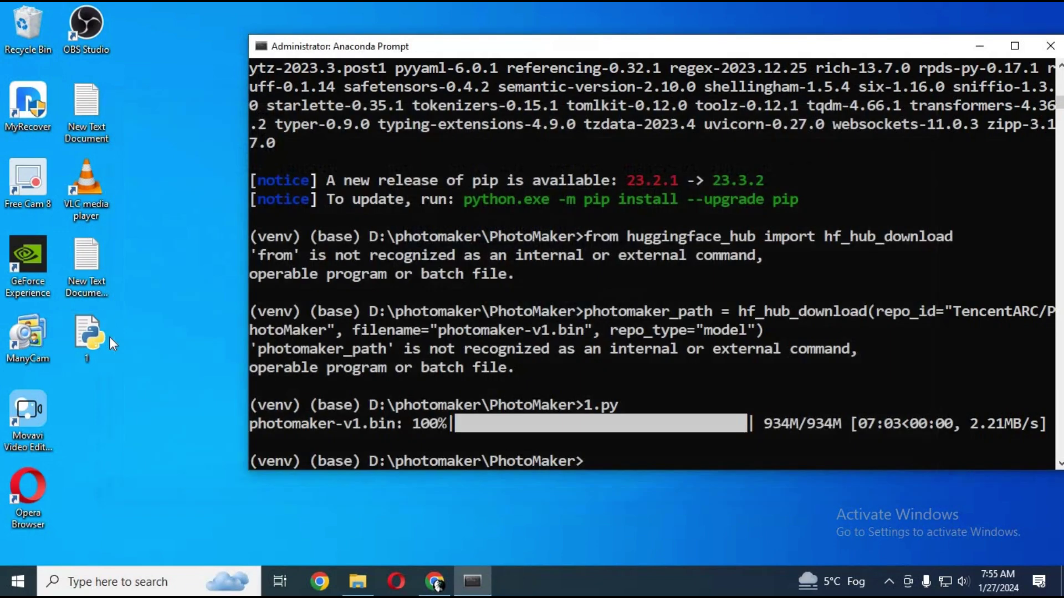
# Open D:\photomaker\PhotoMaker in File Explorer, then recall the 1.py command in Anaconda Prompt
pyautogui.rightClick(104, 338)
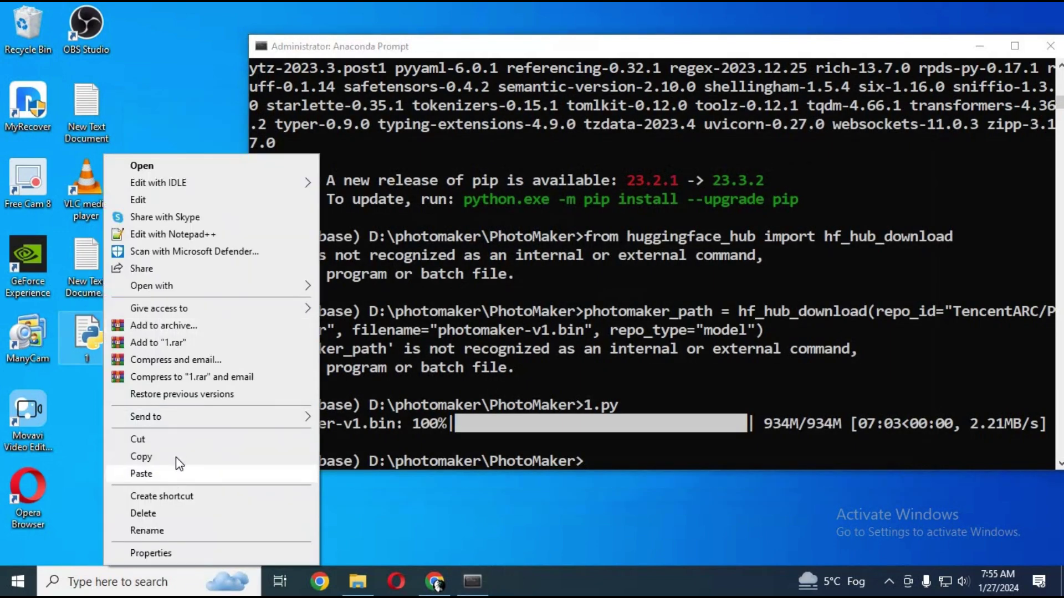
pyautogui.click(361, 585)
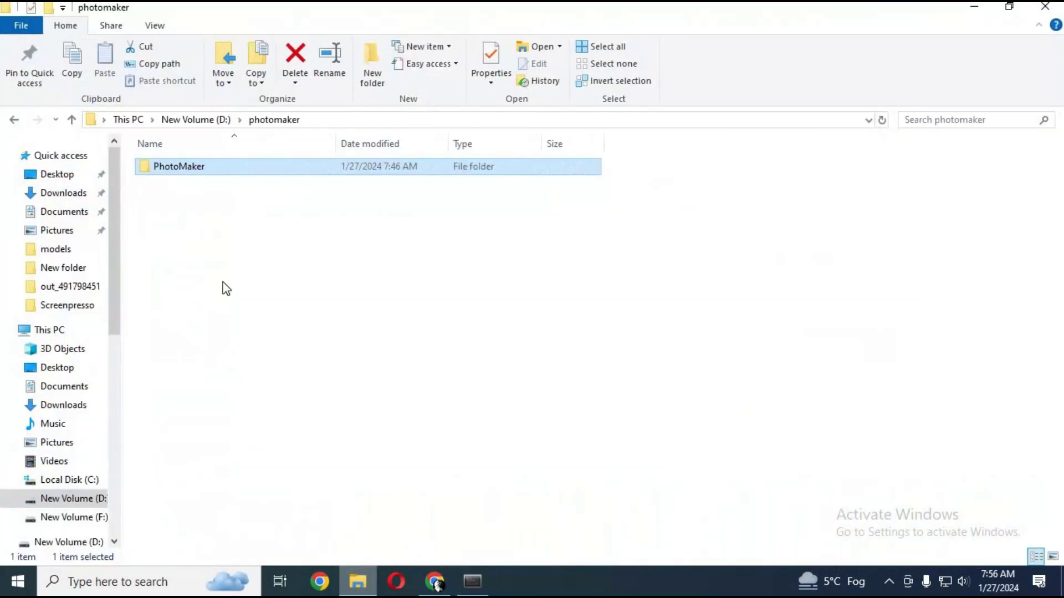
pyautogui.doubleClick(219, 169)
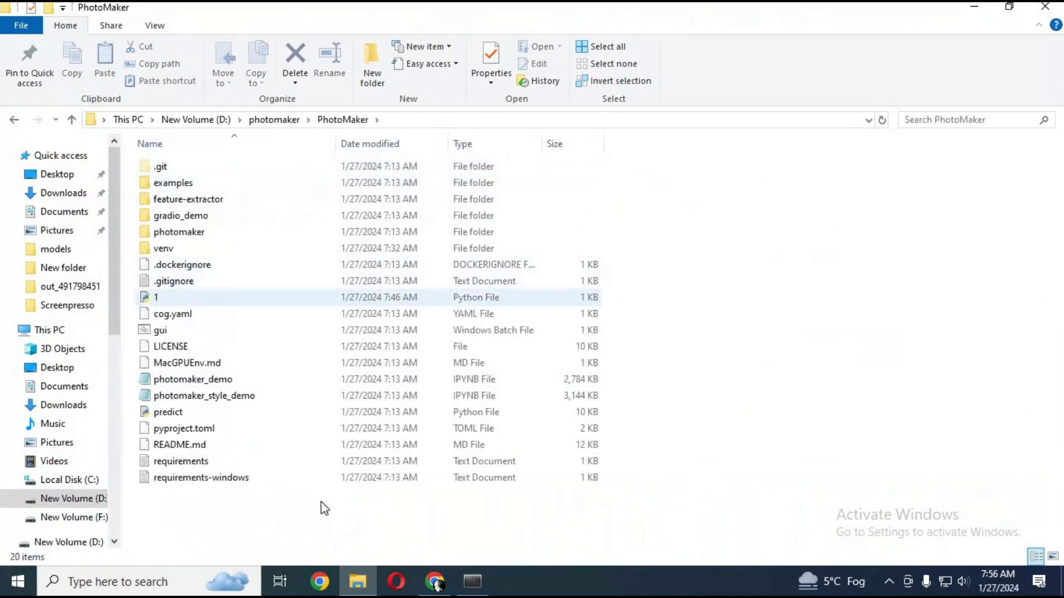
pyautogui.click(474, 581)
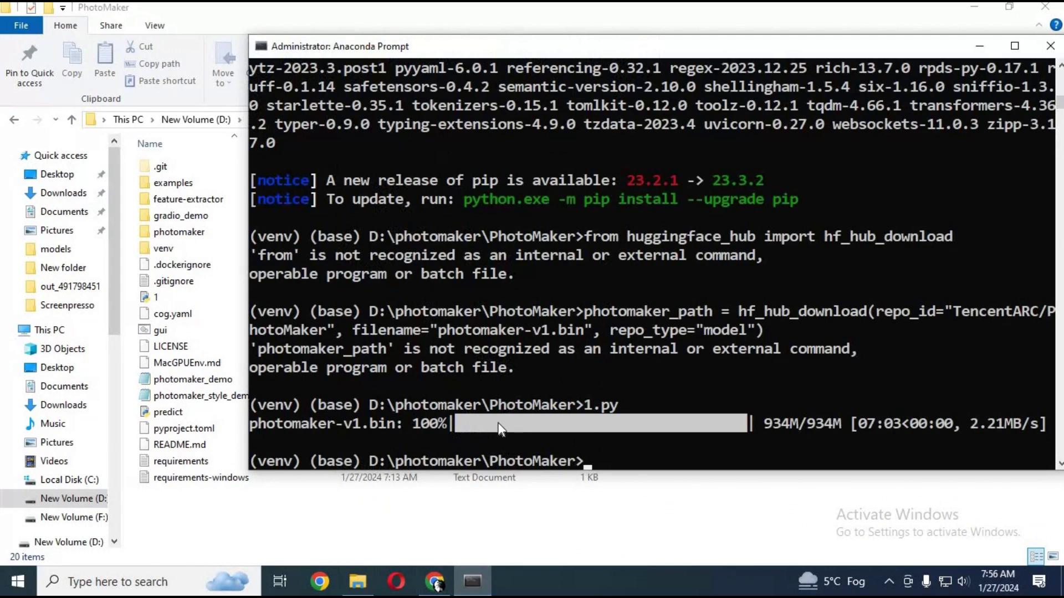
pyautogui.press('Up')
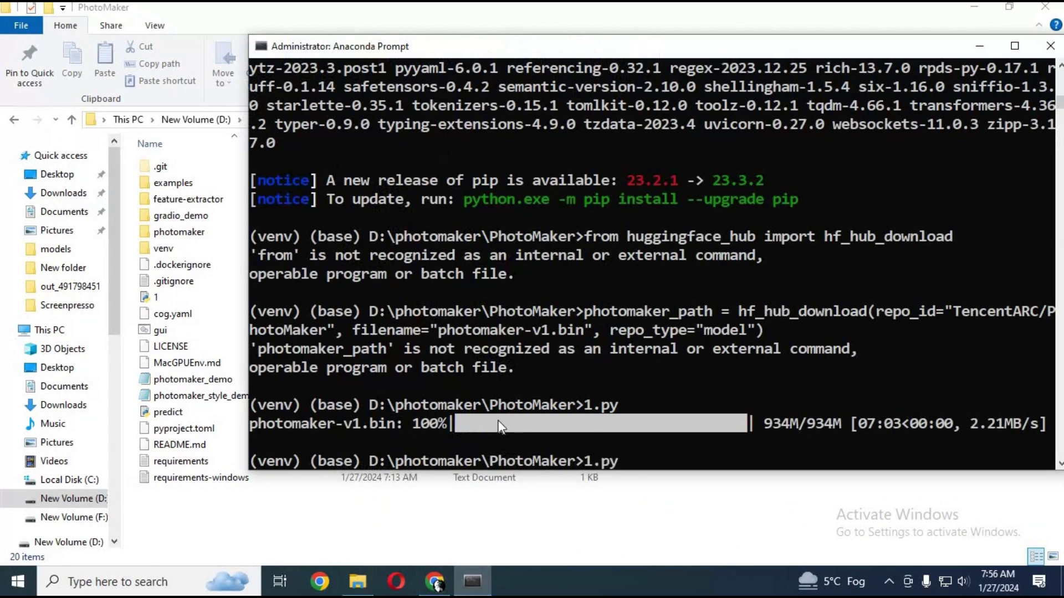
# Copy the .\gui.bat launch command from the GitHub README
pyautogui.click(432, 587)
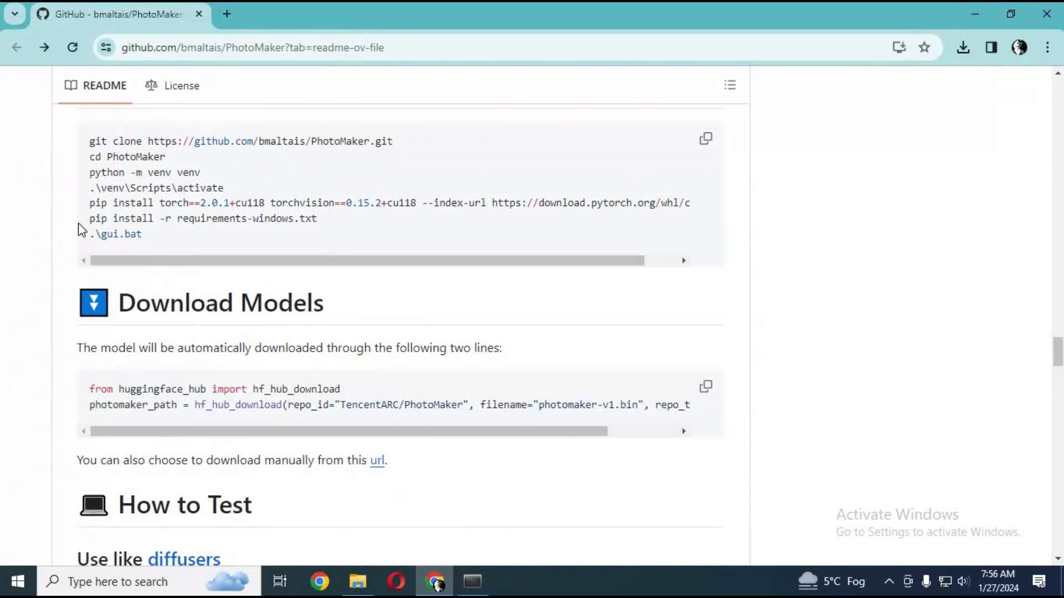
pyautogui.moveTo(142, 233); pyautogui.dragTo(86, 238)
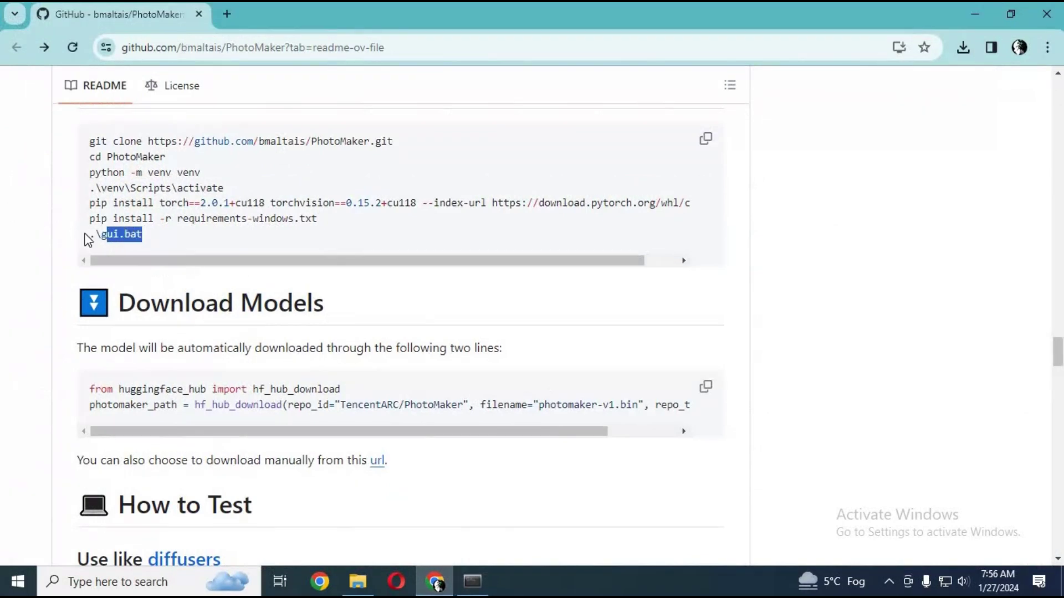
pyautogui.rightClick(99, 236)
pyautogui.click(129, 247)
# Run .\gui.bat in Anaconda Prompt, re-pasting it onto a cleared prompt line
pyautogui.click(466, 580)
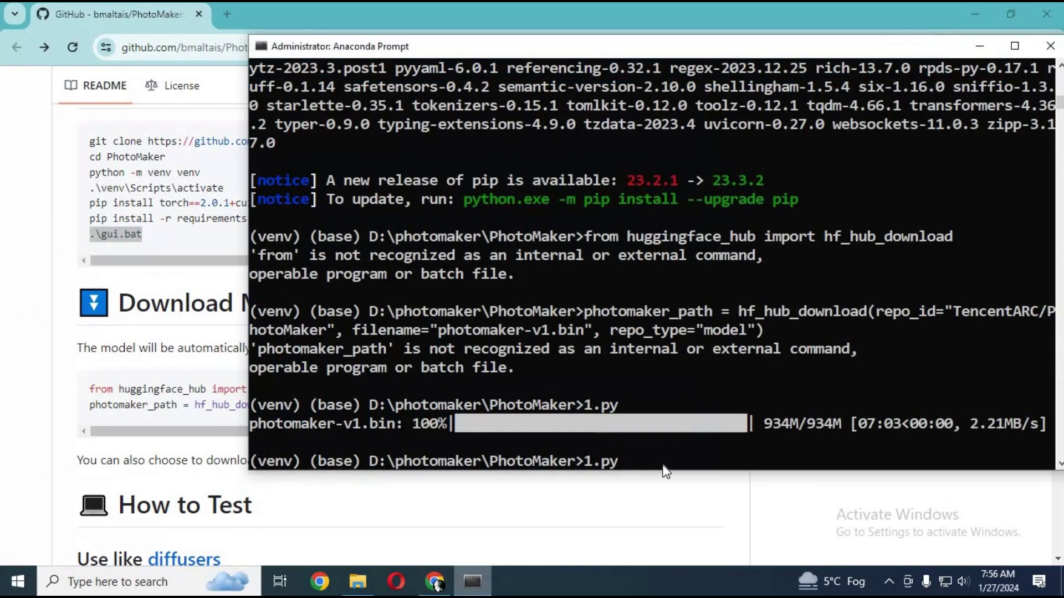
pyautogui.rightClick(632, 463)
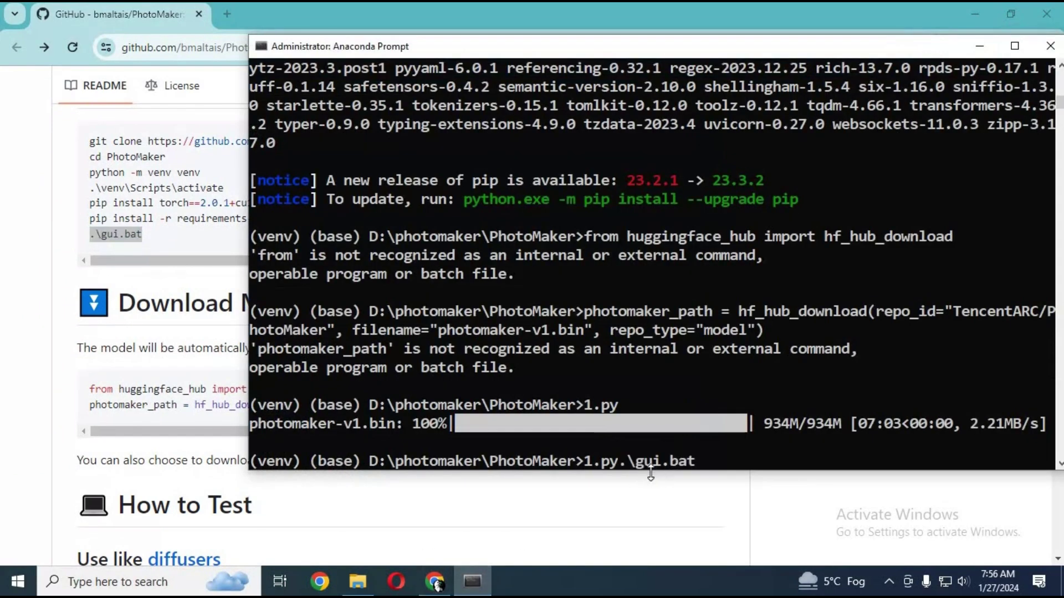
pyautogui.press('Return')
pyautogui.press('Up')
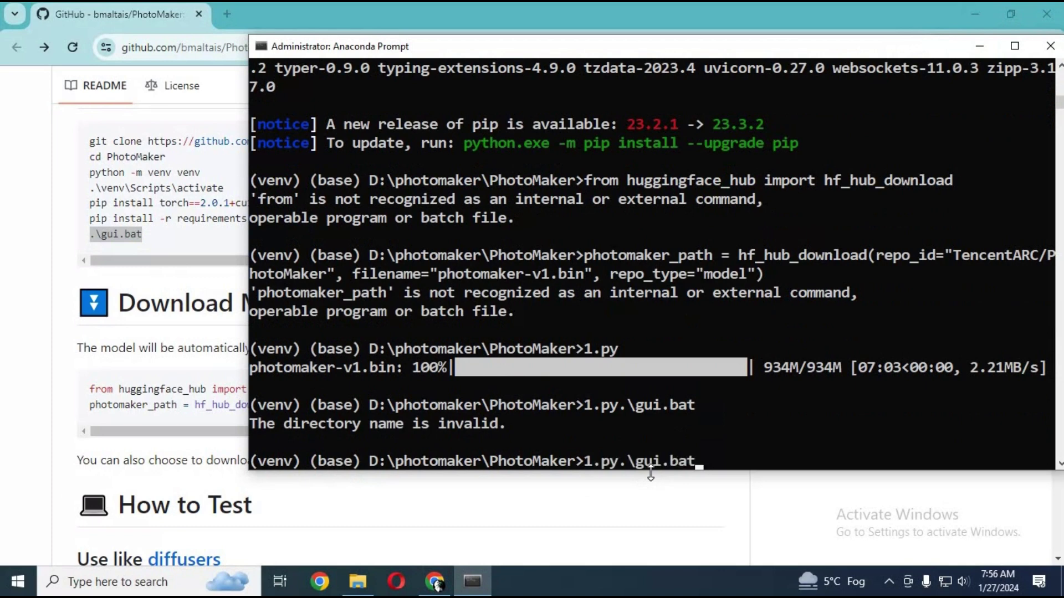
pyautogui.press('BackSpace')
pyautogui.press('BackSpace')
pyautogui.press('BackSpace')
pyautogui.press('BackSpace')
pyautogui.press('BackSpace')
pyautogui.press('BackSpace')
pyautogui.press('BackSpace')
pyautogui.press('BackSpace')
pyautogui.press('BackSpace')
pyautogui.press('BackSpace')
pyautogui.press('BackSpace')
pyautogui.press('BackSpace')
pyautogui.press('BackSpace')
pyautogui.rightClick(624, 450)
pyautogui.press('Return')
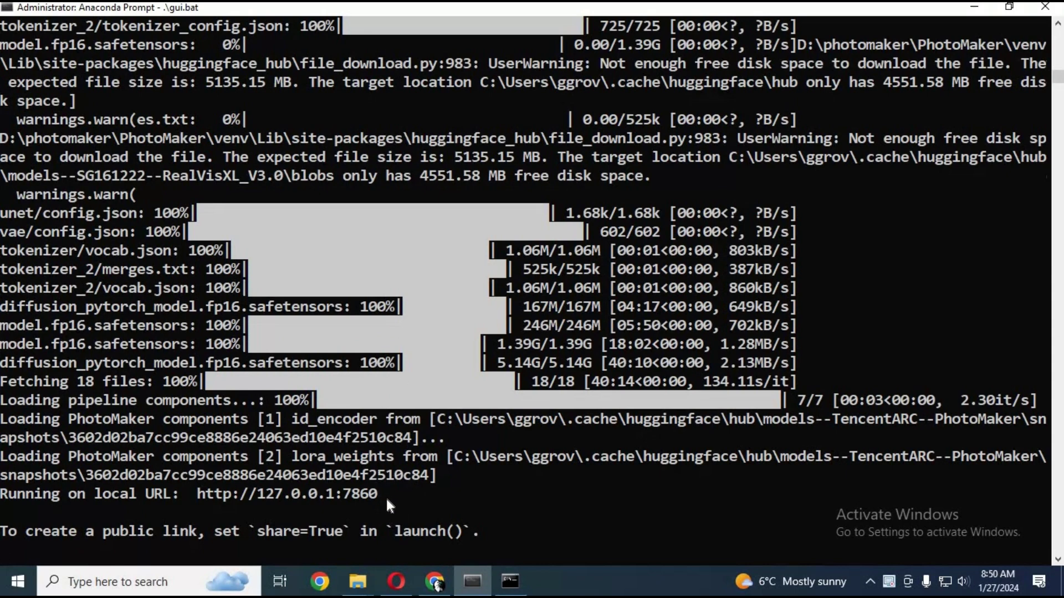
pyautogui.moveTo(386, 494); pyautogui.dragTo(193, 493)
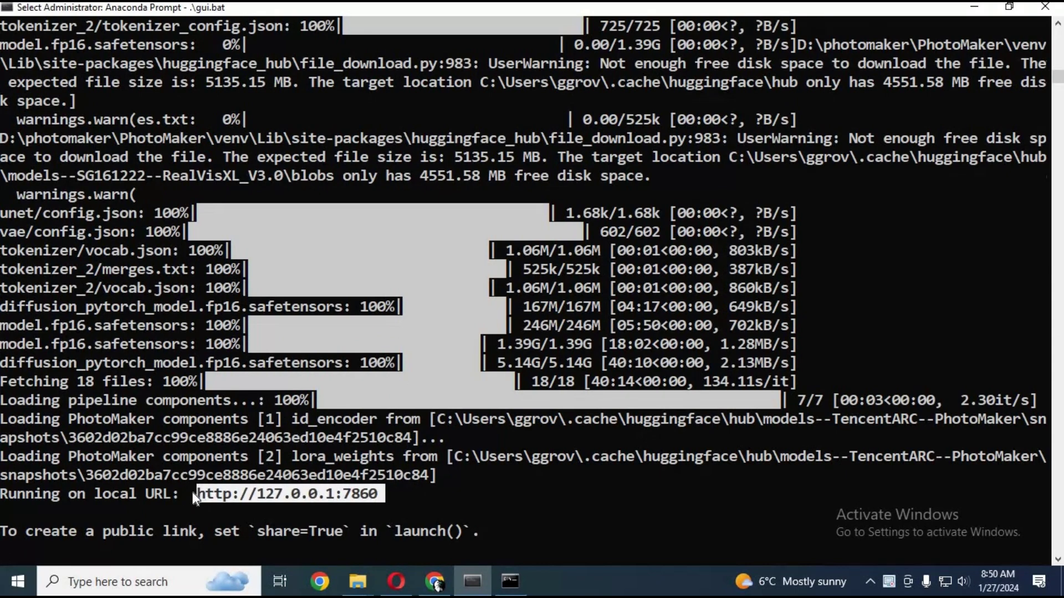
pyautogui.rightClick(194, 493)
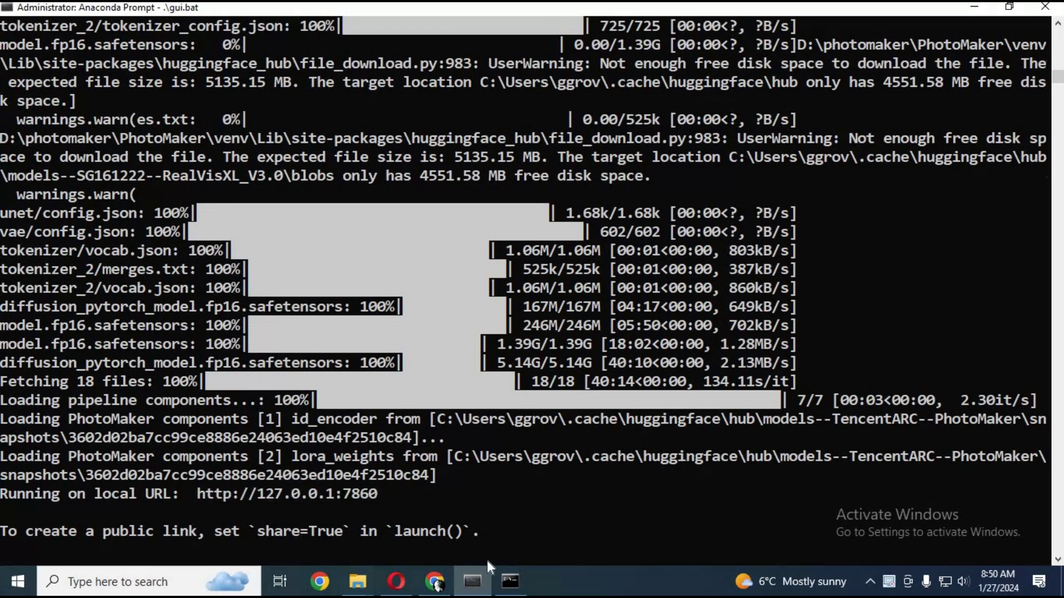
pyautogui.click(422, 590)
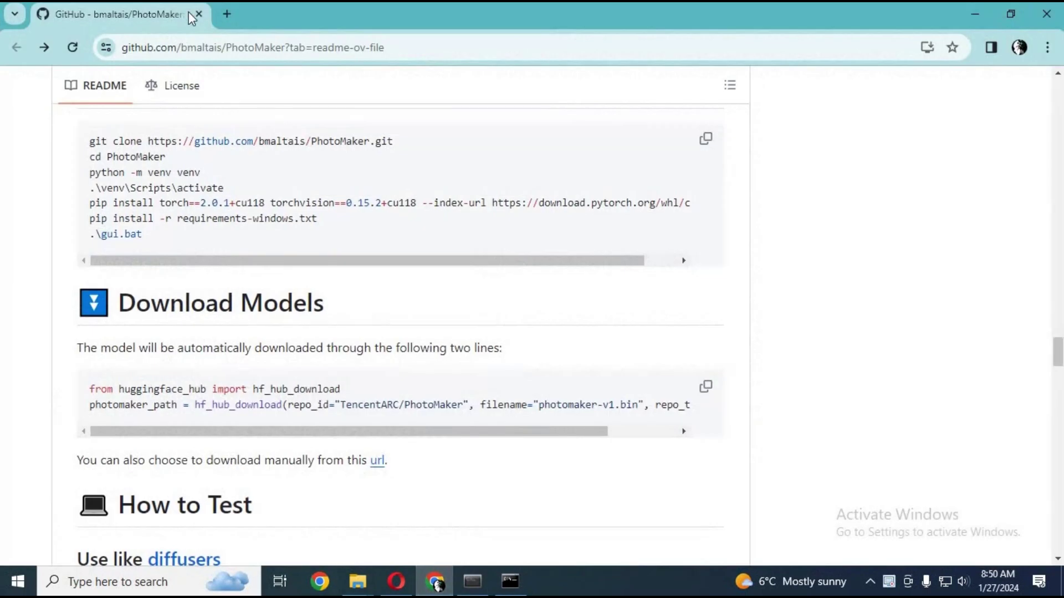
pyautogui.click(227, 14)
pyautogui.rightClick(222, 48)
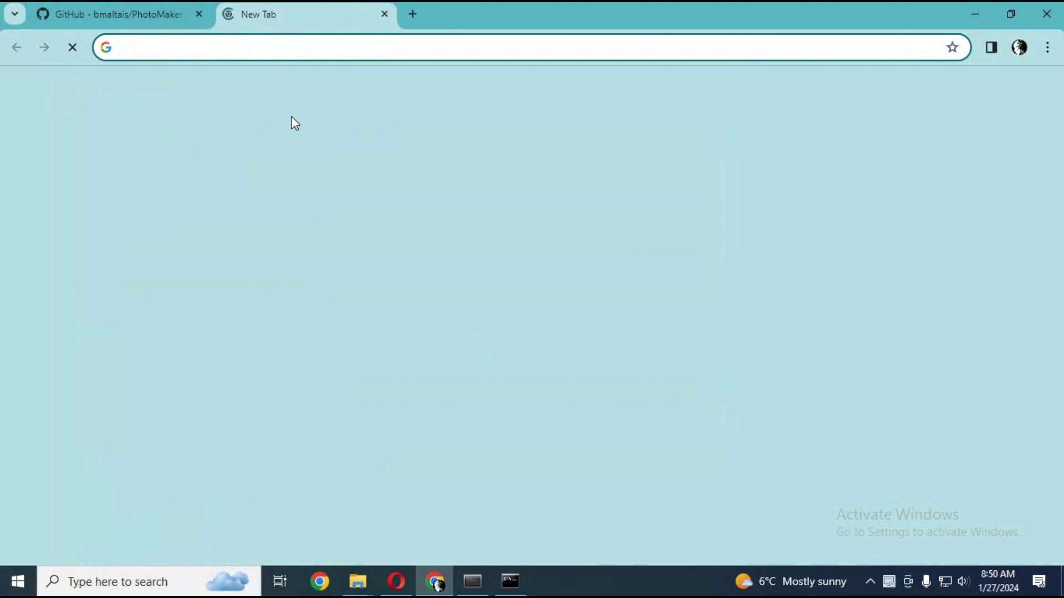
pyautogui.click(304, 174)
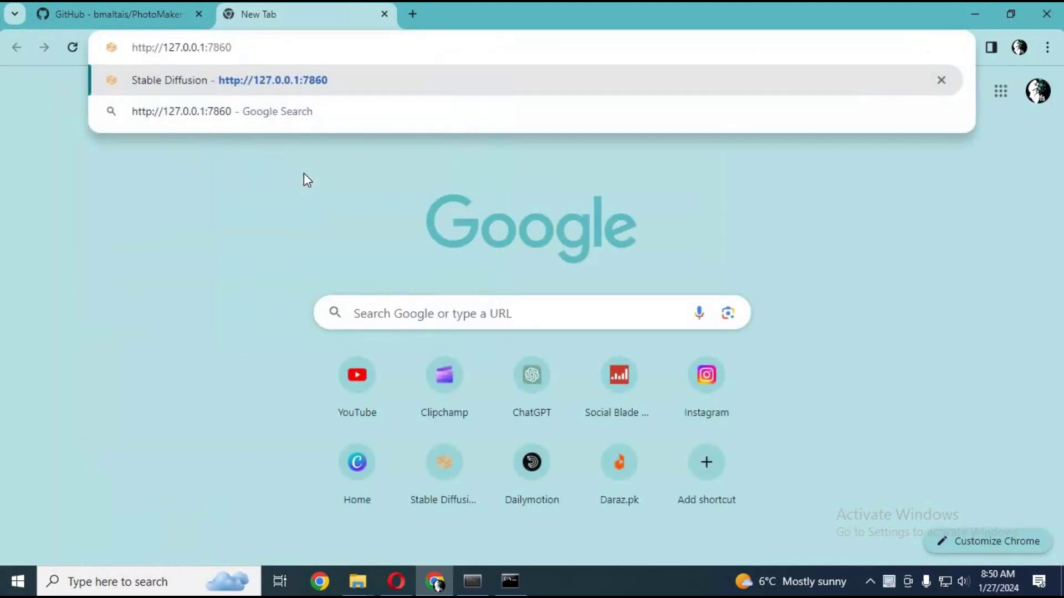
pyautogui.press('Return')
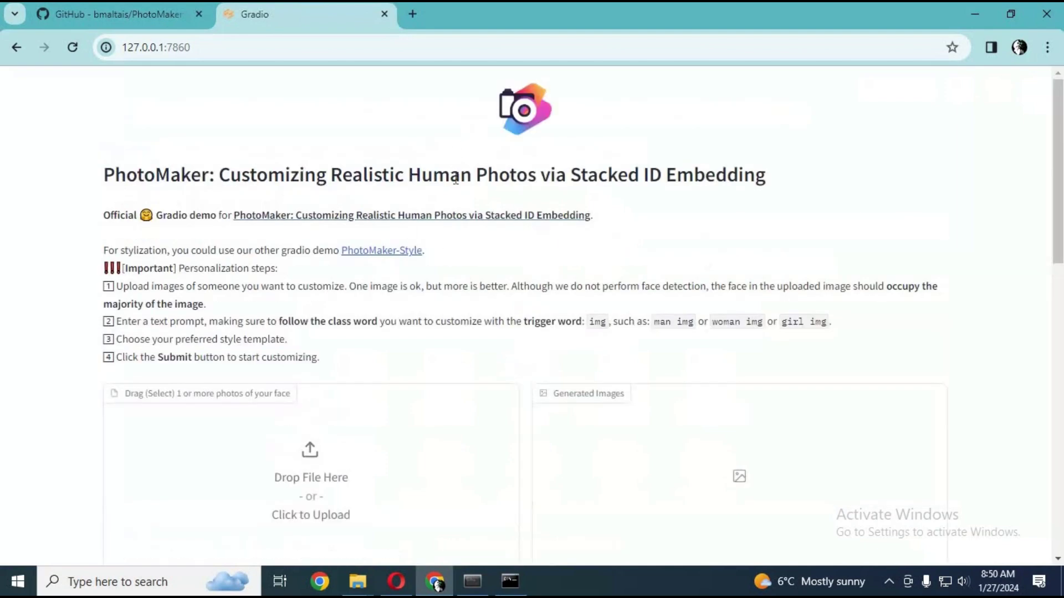
# Upload the first face portrait from Pictures > New folder as the input image
pyautogui.scroll(-14, 455, 178)
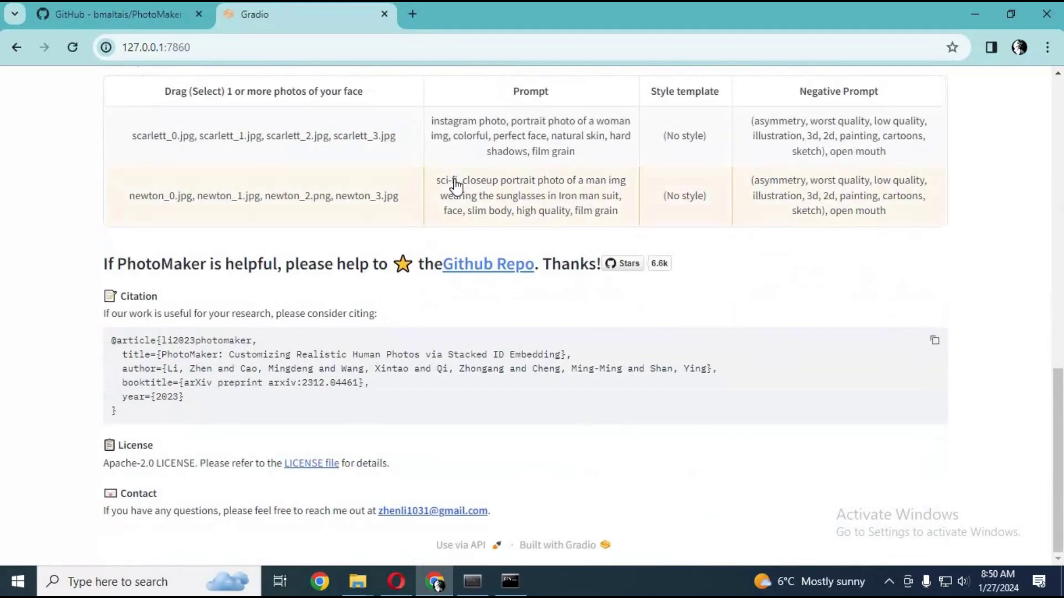
pyautogui.scroll(14, 455, 184)
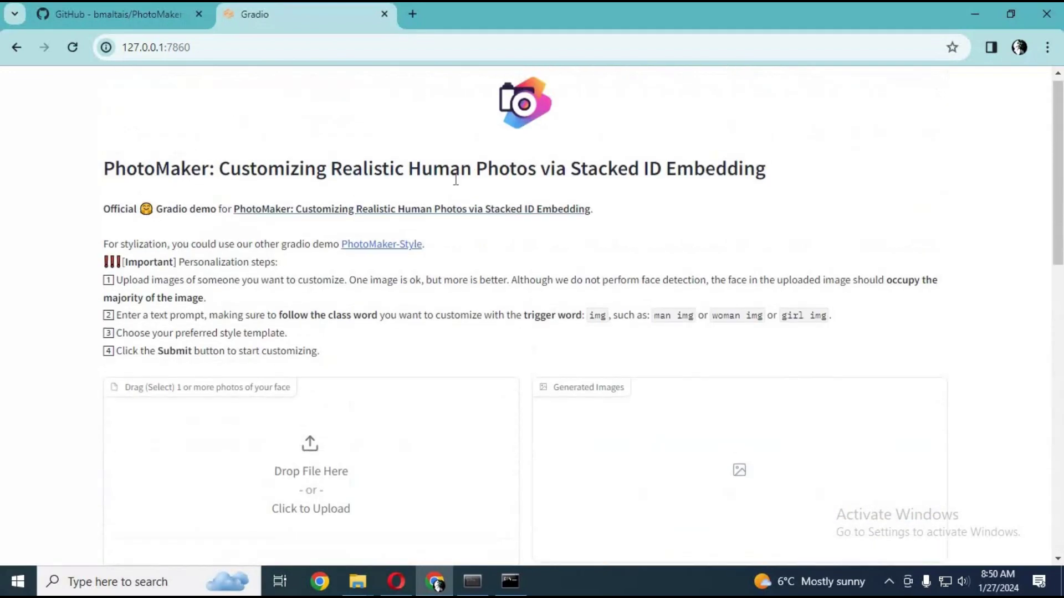
pyautogui.scroll(-3, 441, 182)
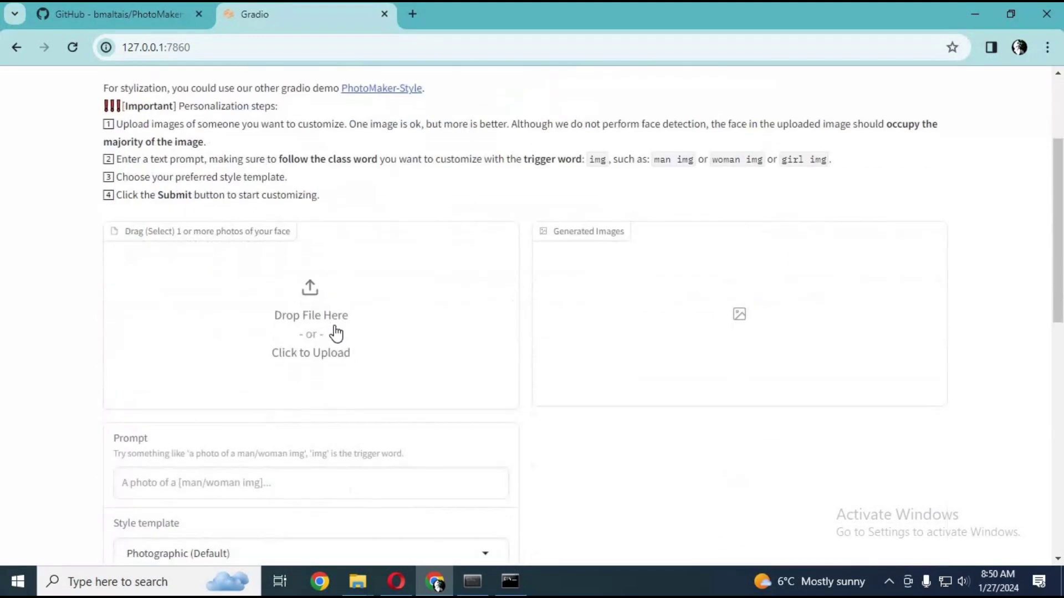
pyautogui.click(337, 332)
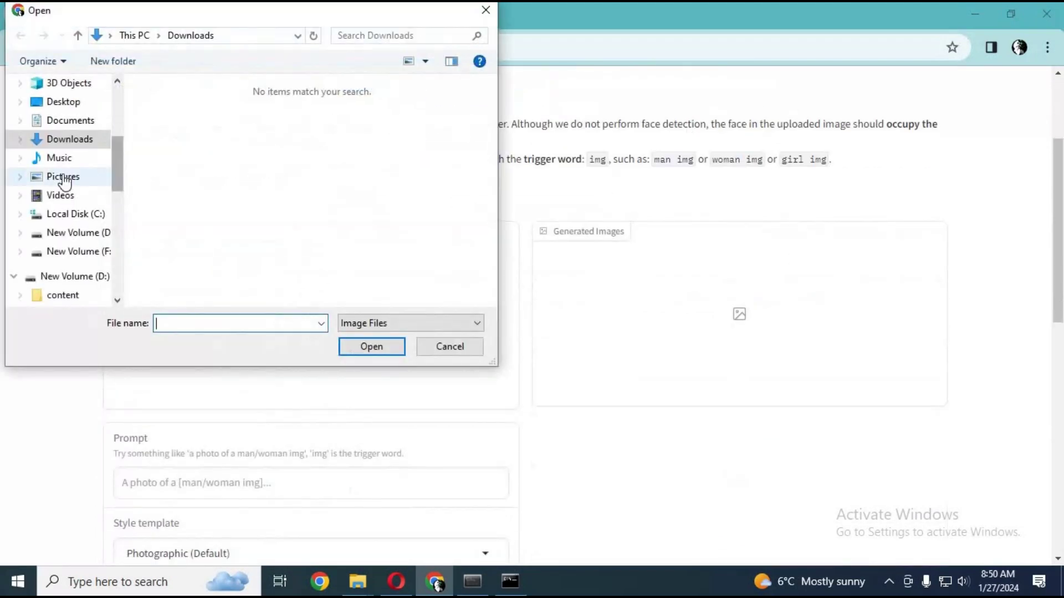
pyautogui.click(63, 176)
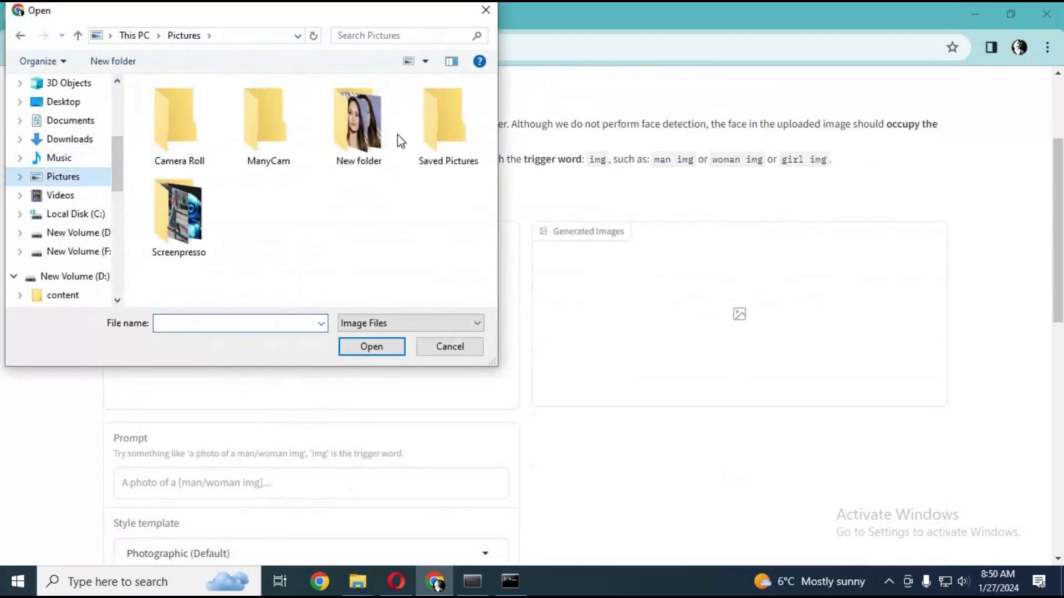
pyautogui.doubleClick(344, 135)
pyautogui.doubleClick(191, 133)
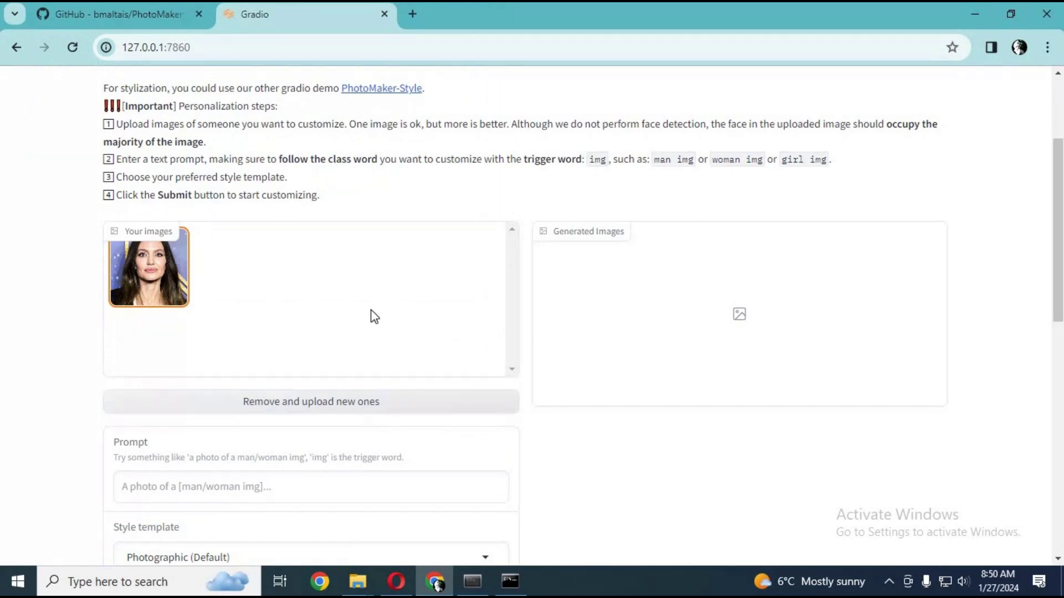
pyautogui.scroll(-2, 227, 446)
pyautogui.click(231, 410)
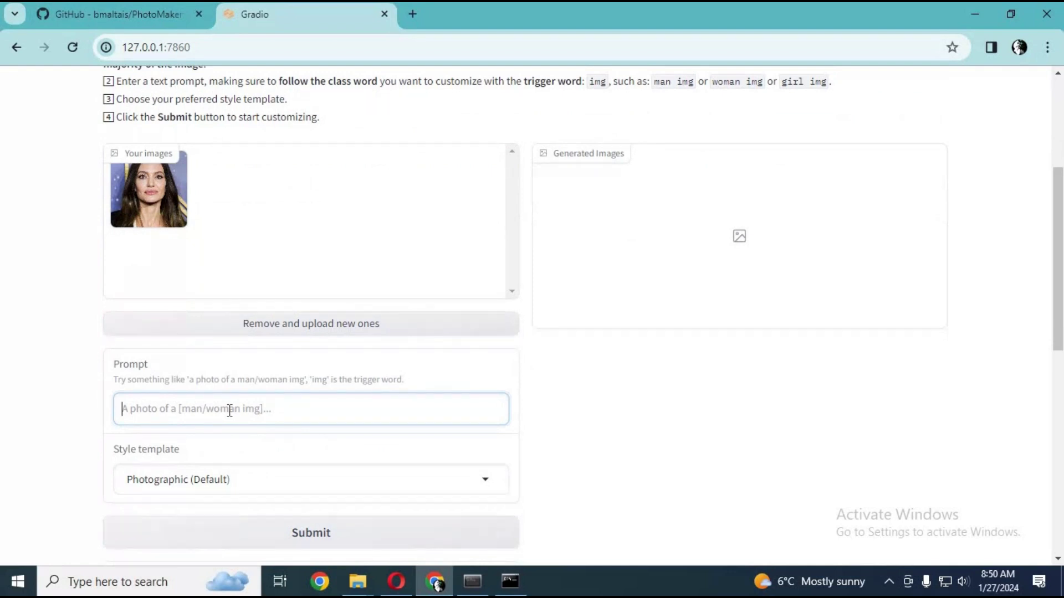
# Enter the prompt 'woman img in wedding dress'
pyautogui.write('wom')
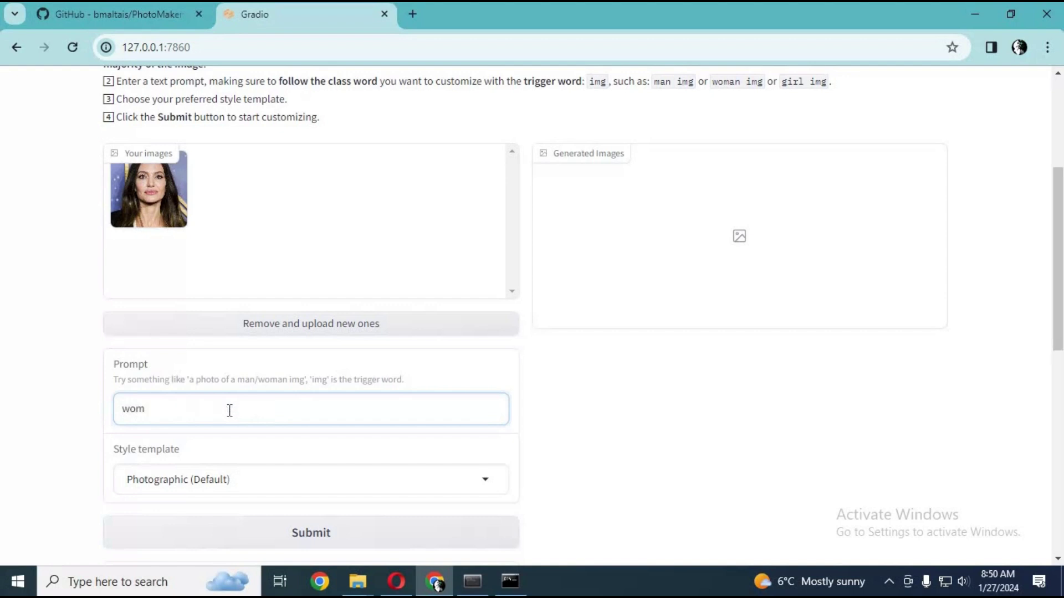
pyautogui.write('an img in wedding dres')
pyautogui.press('BackSpace')
pyautogui.press('BackSpace')
pyautogui.write('ess')
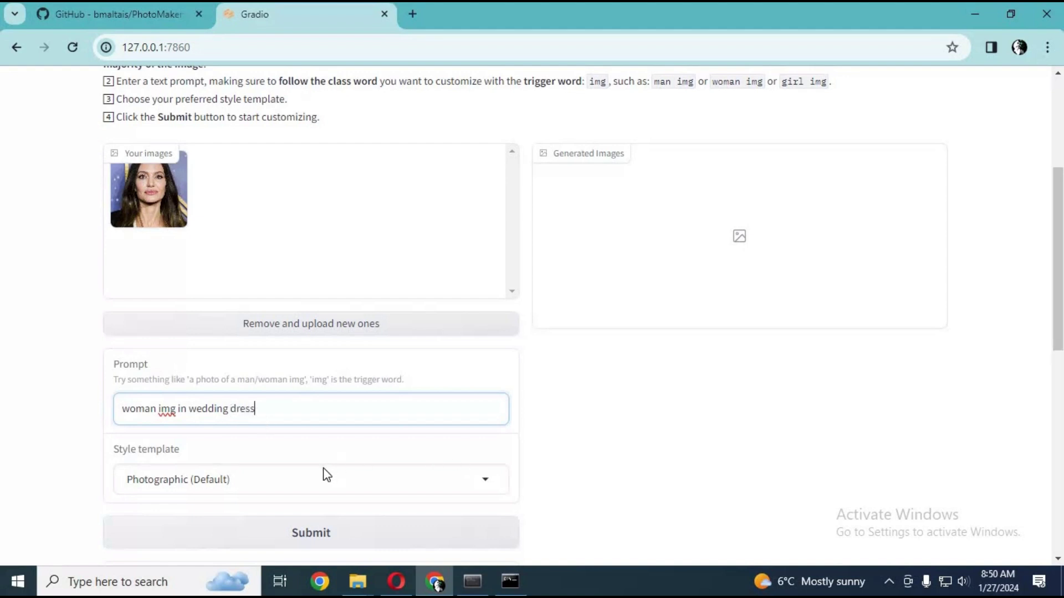
# Keep the Photographic (Default) style template and submit to generate the portraits
pyautogui.click(310, 484)
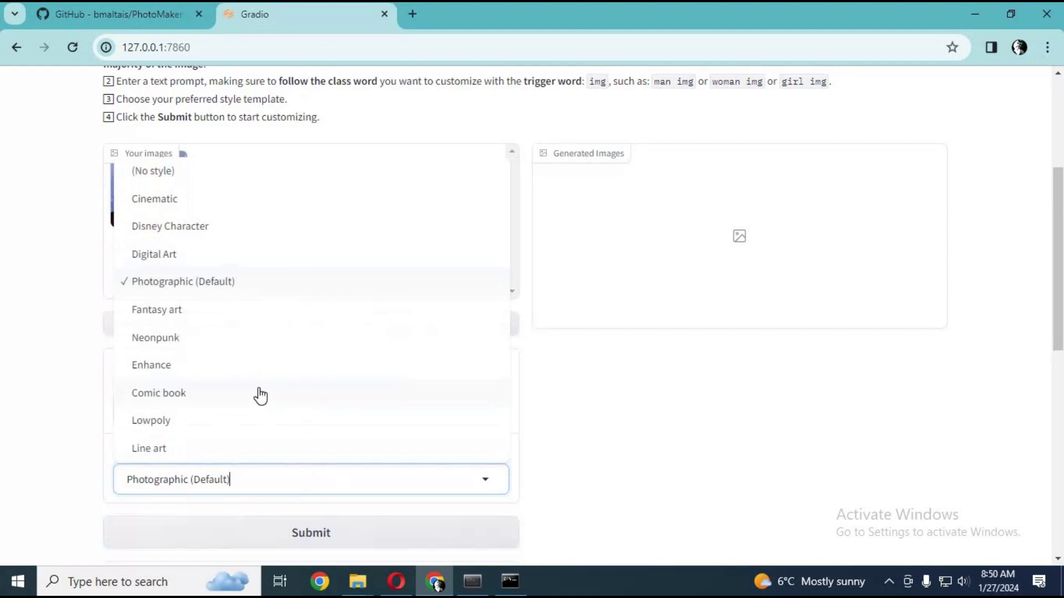
pyautogui.click(195, 281)
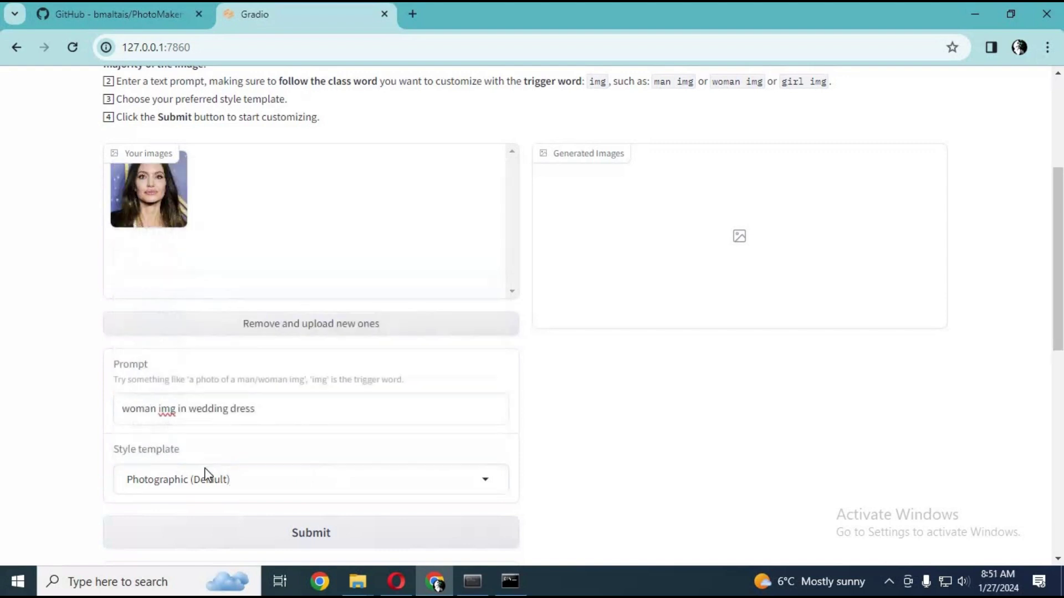
pyautogui.scroll(-3, 302, 466)
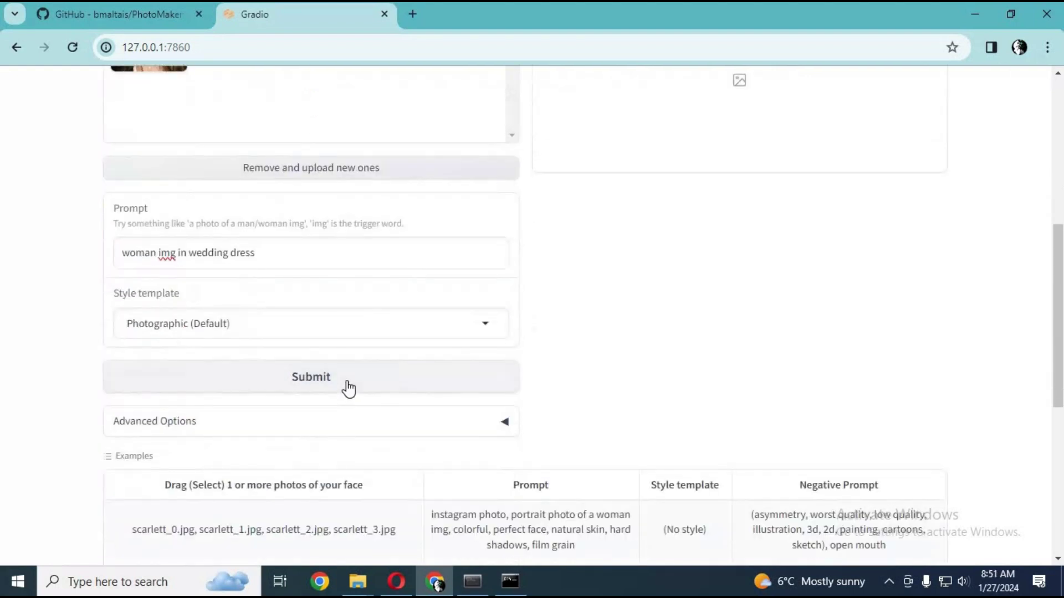
pyautogui.click(430, 390)
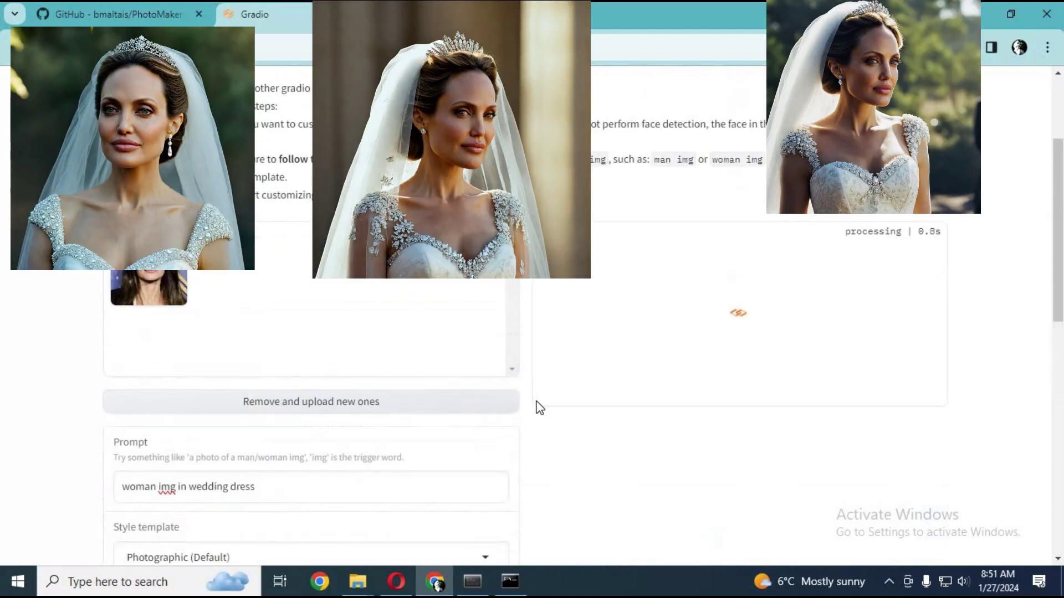